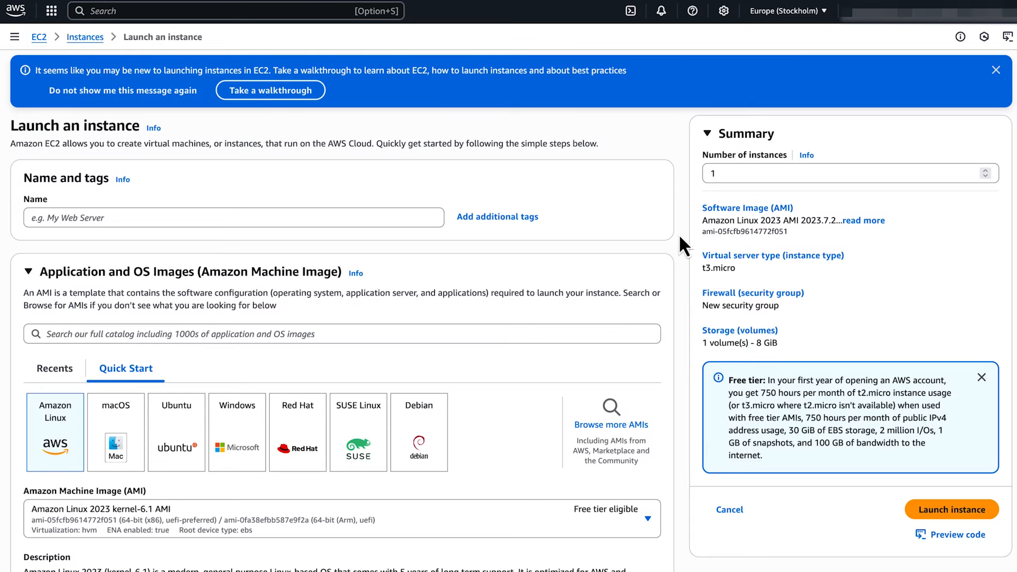
# Step: Name the new instance bastion_public
pyautogui.click(401, 214)
pyautogui.write('bastion_public')
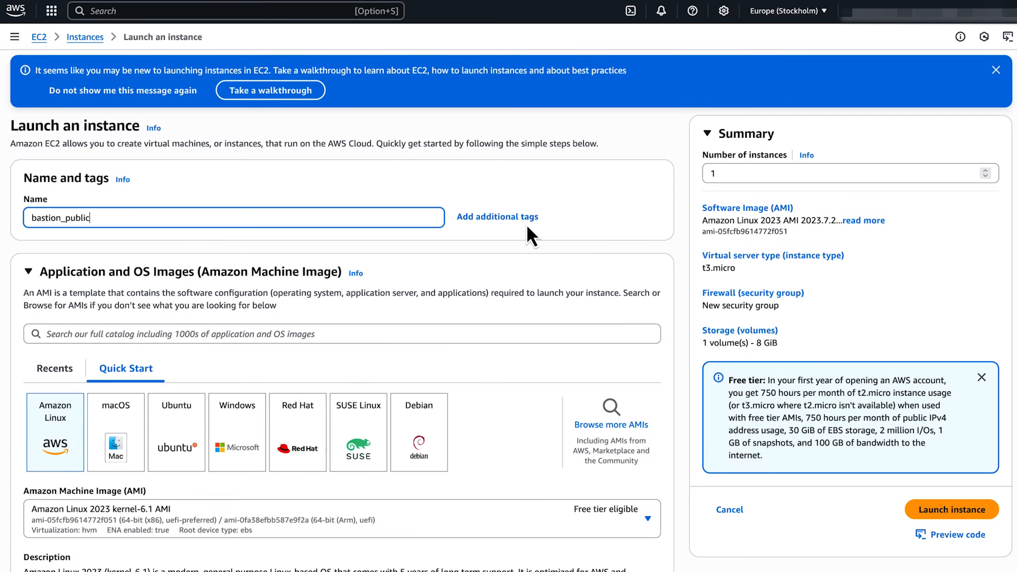
pyautogui.click(593, 215)
# Step: Select ec2-linux as the instance's key pair
pyautogui.scroll(-5, 595, 217)
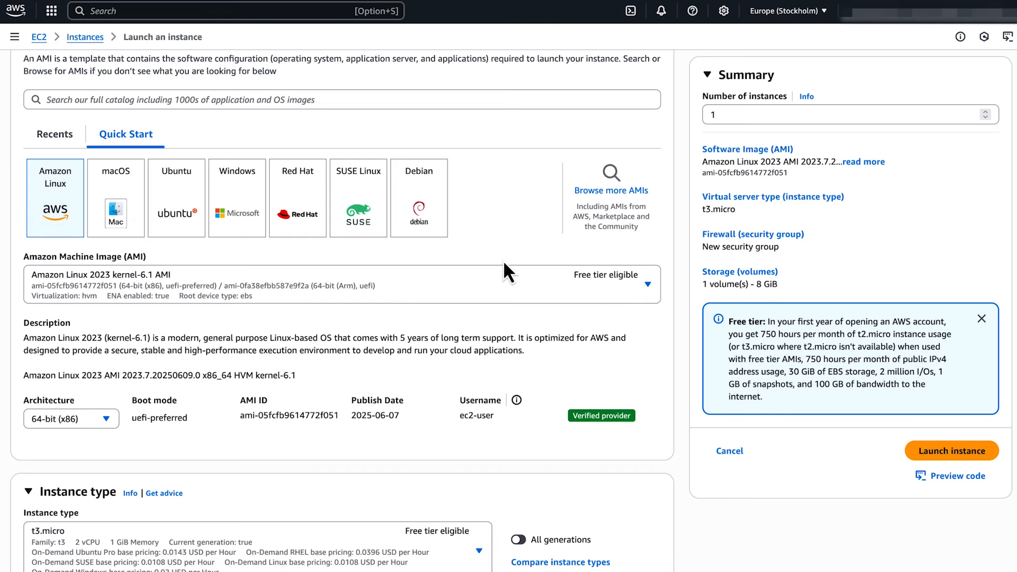
pyautogui.scroll(-7, 497, 261)
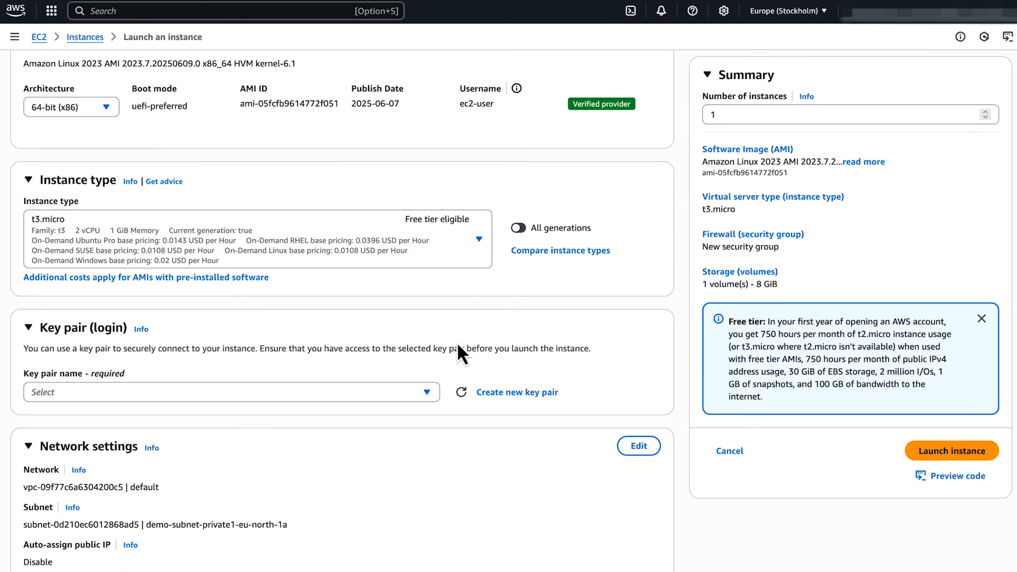
pyautogui.click(426, 394)
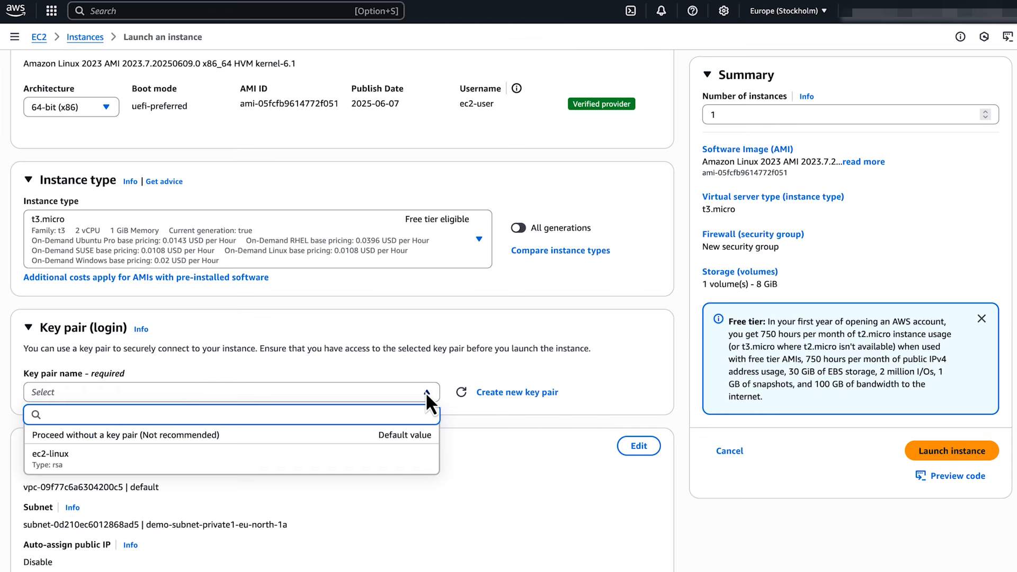
pyautogui.click(321, 462)
pyautogui.scroll(-7, 318, 466)
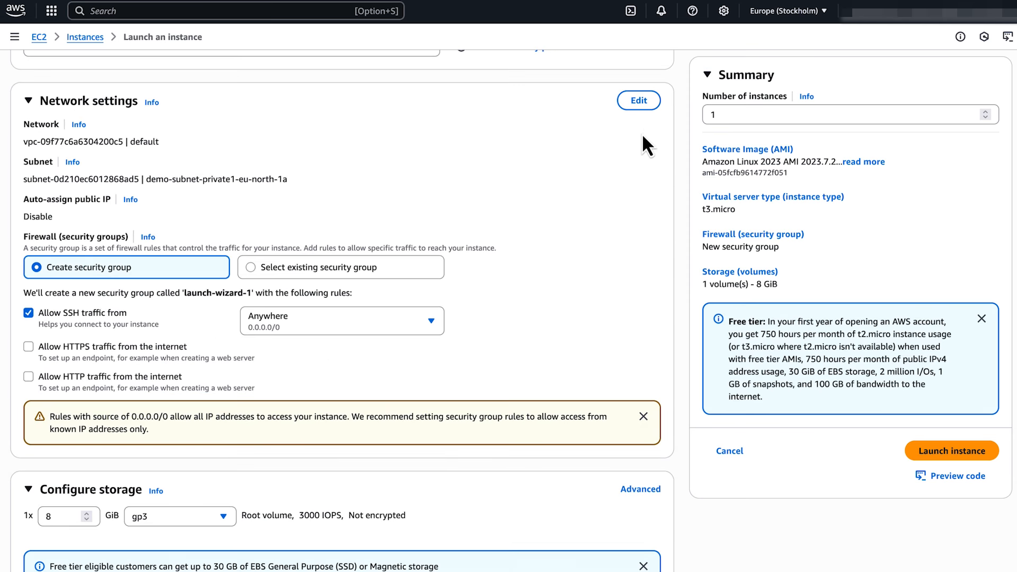
# Step: Switch the network settings to subnet demo-subnet-public1-eu-north-1a
pyautogui.click(640, 102)
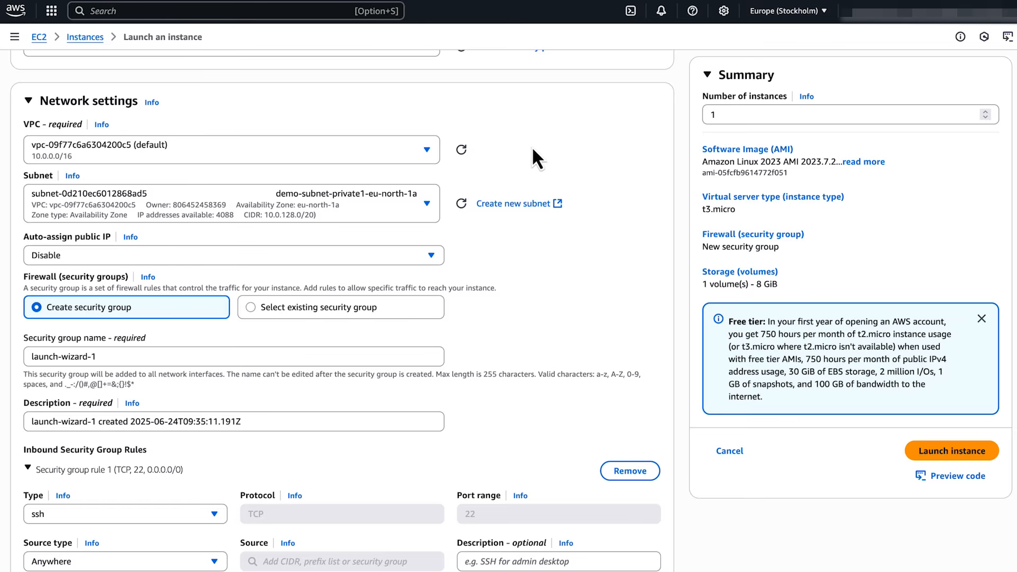
pyautogui.click(422, 206)
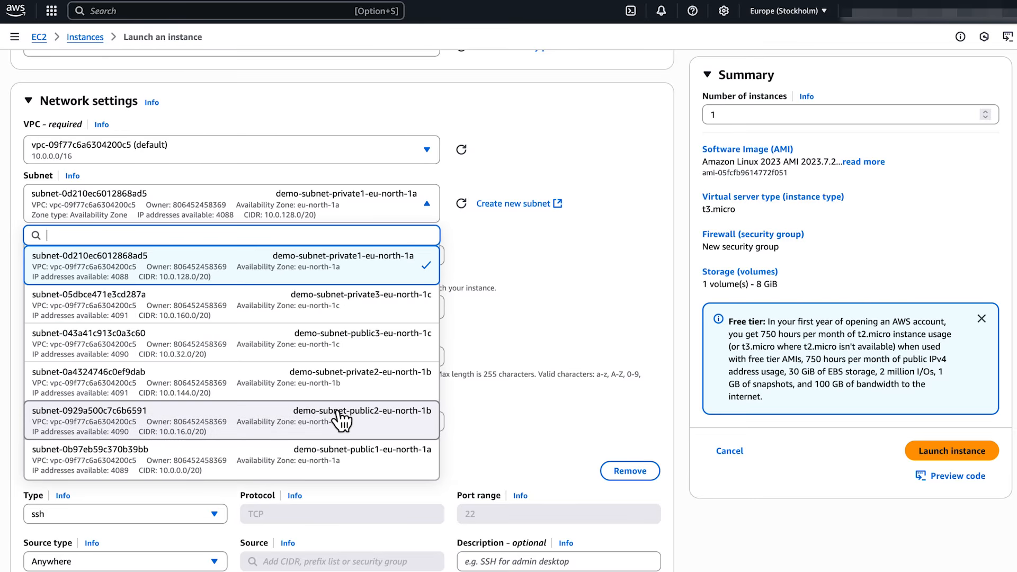
pyautogui.click(347, 466)
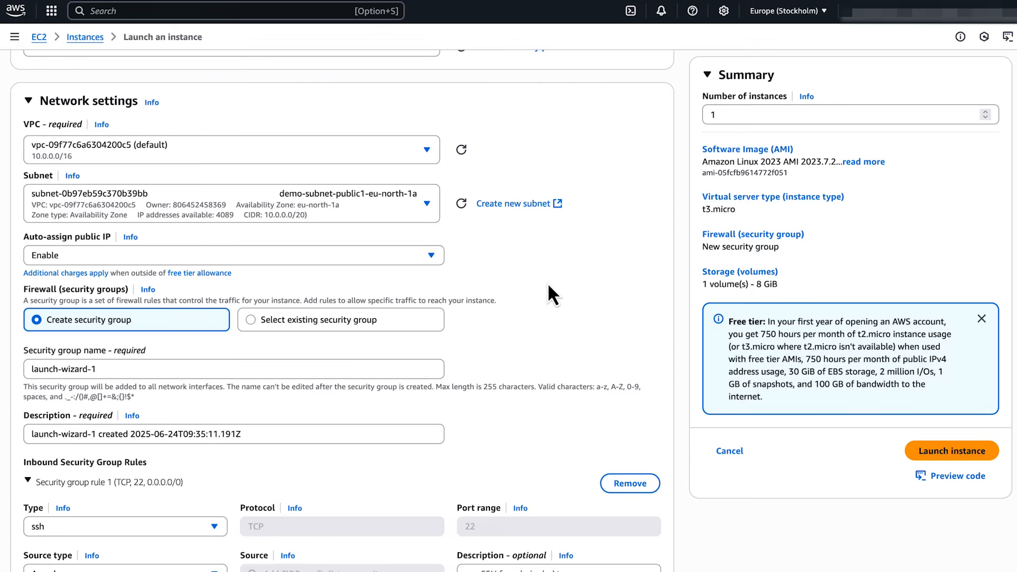
pyautogui.scroll(-3, 549, 286)
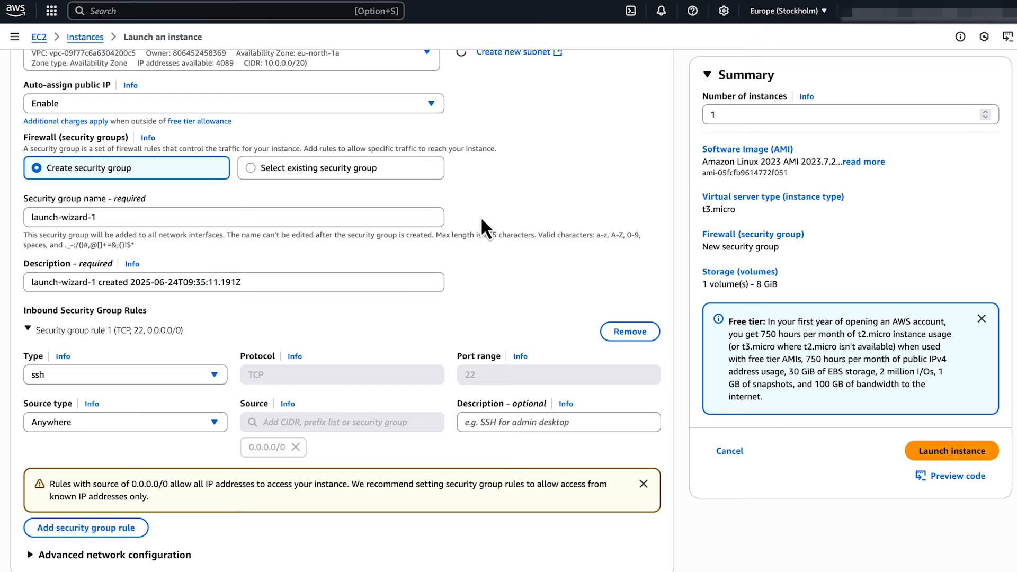
# Step: Set the inbound rule to Custom TCP port 22 from My IP and launch bastion_public
pyautogui.click(212, 375)
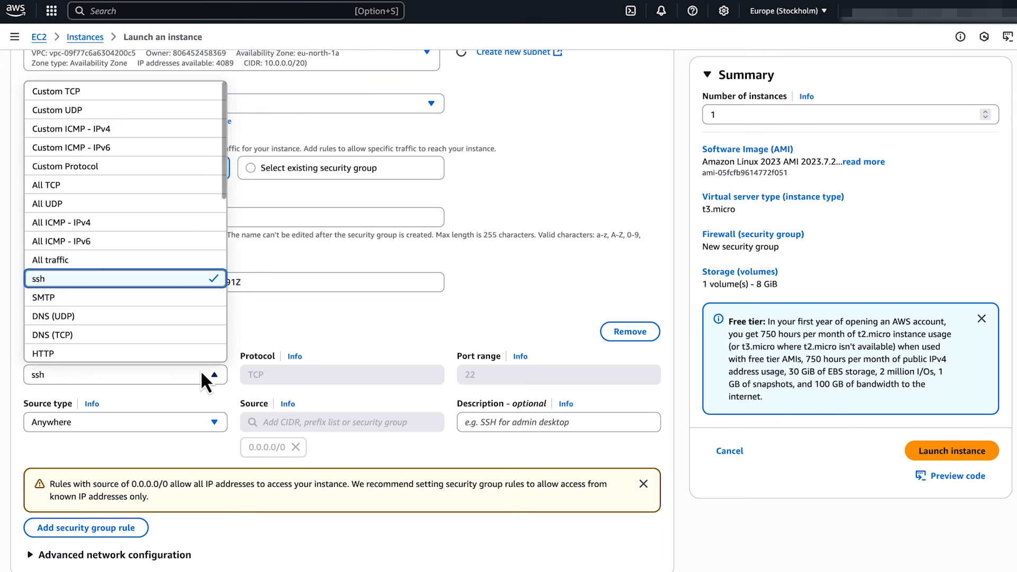
pyautogui.click(175, 94)
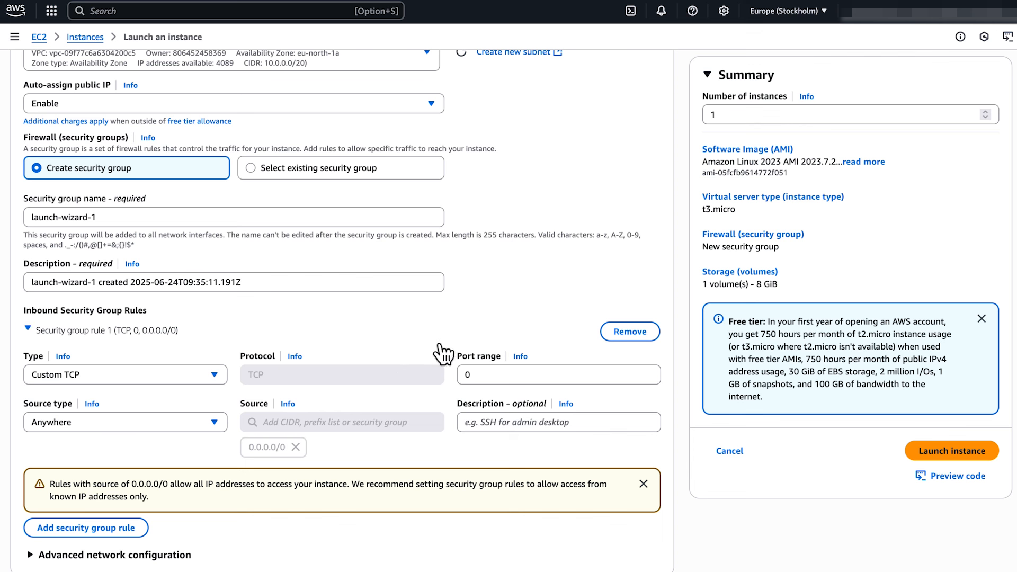
pyautogui.click(466, 375)
pyautogui.press('BackSpace')
pyautogui.write('22')
pyautogui.click(509, 338)
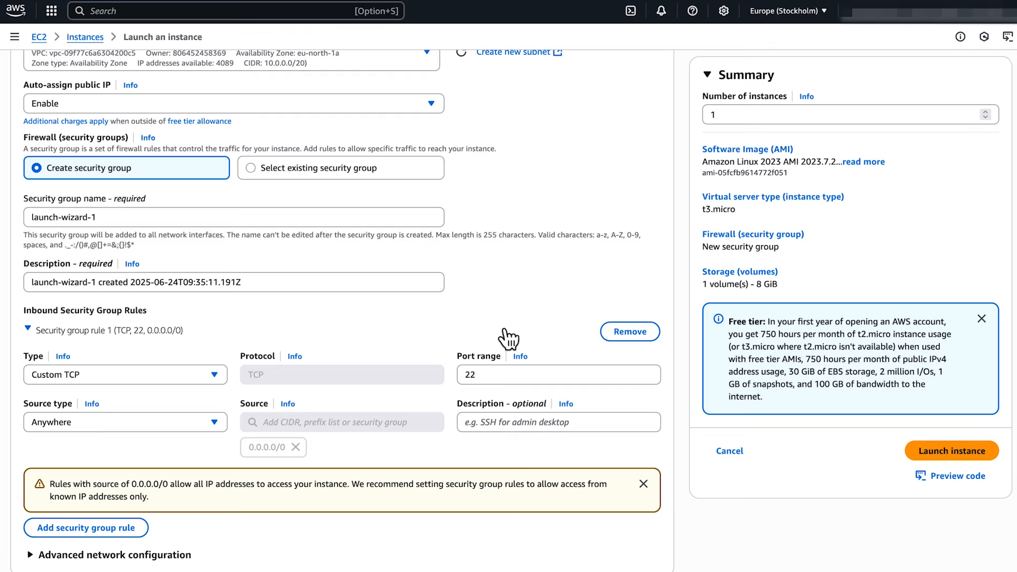
pyautogui.click(199, 430)
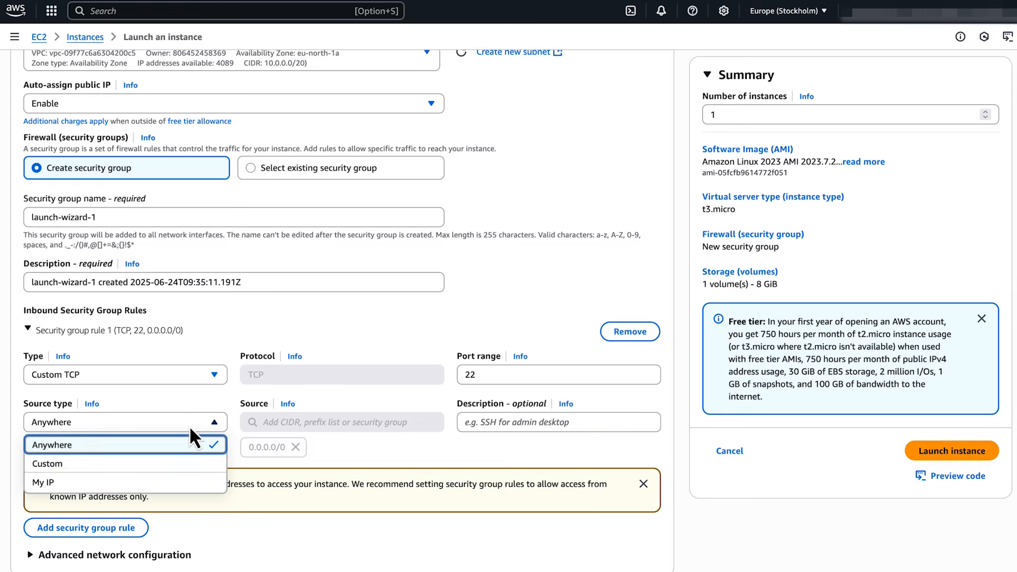
pyautogui.click(131, 484)
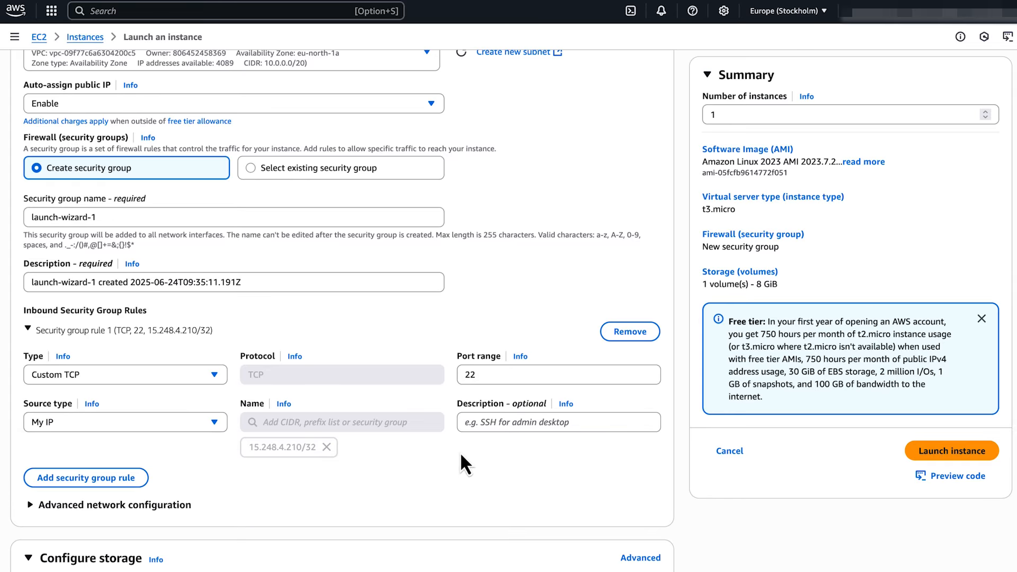
pyautogui.scroll(-5, 461, 456)
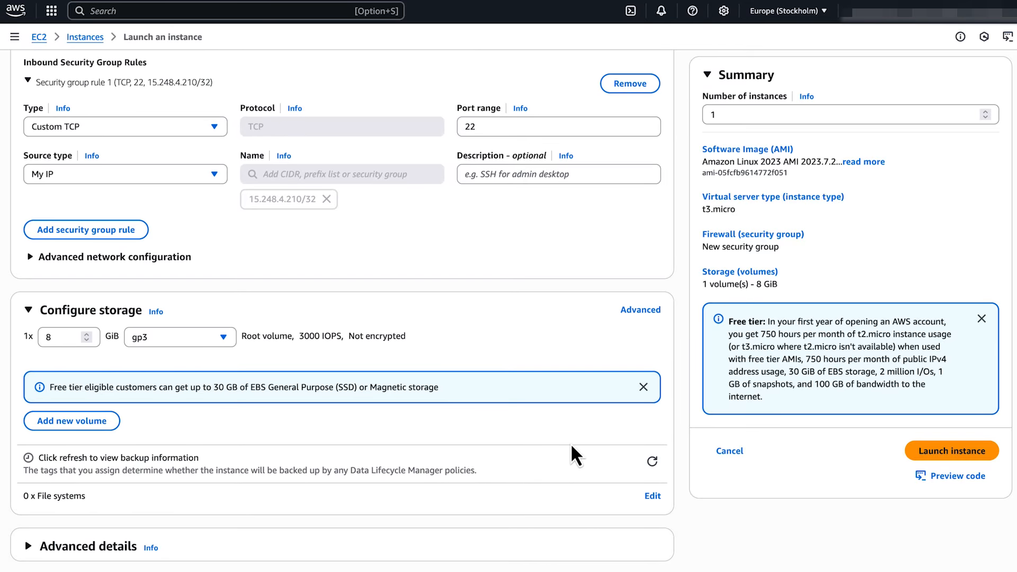
pyautogui.click(961, 451)
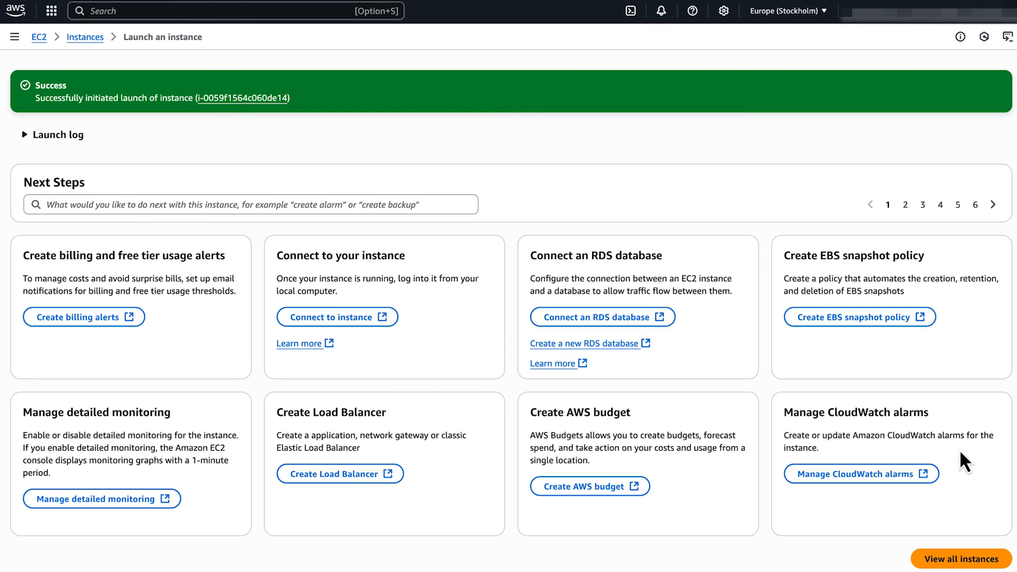
# Step: Search 'aurora' to reach the Aurora and RDS console
pyautogui.click(256, 9)
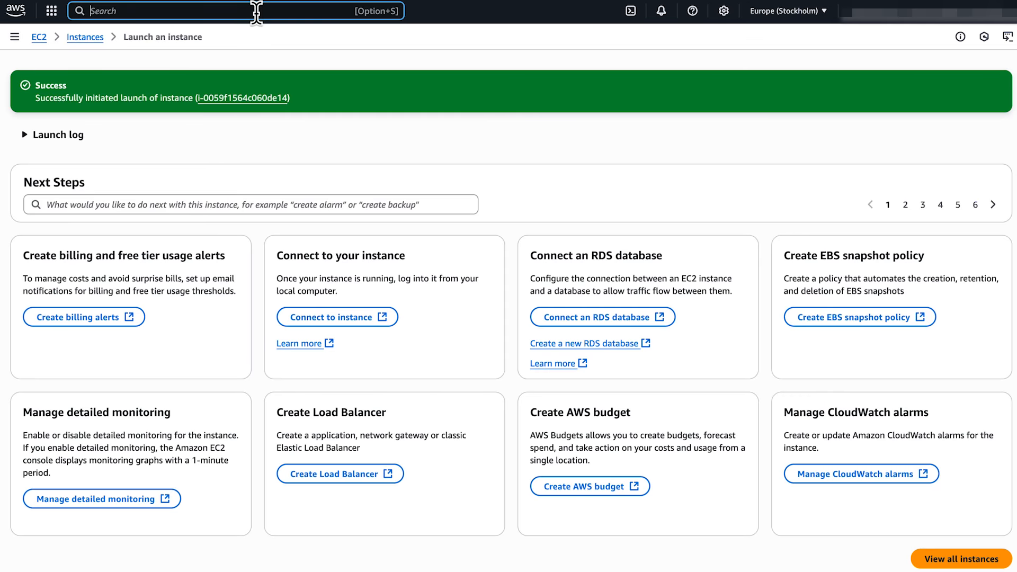
pyautogui.write('aurora')
pyautogui.click(287, 142)
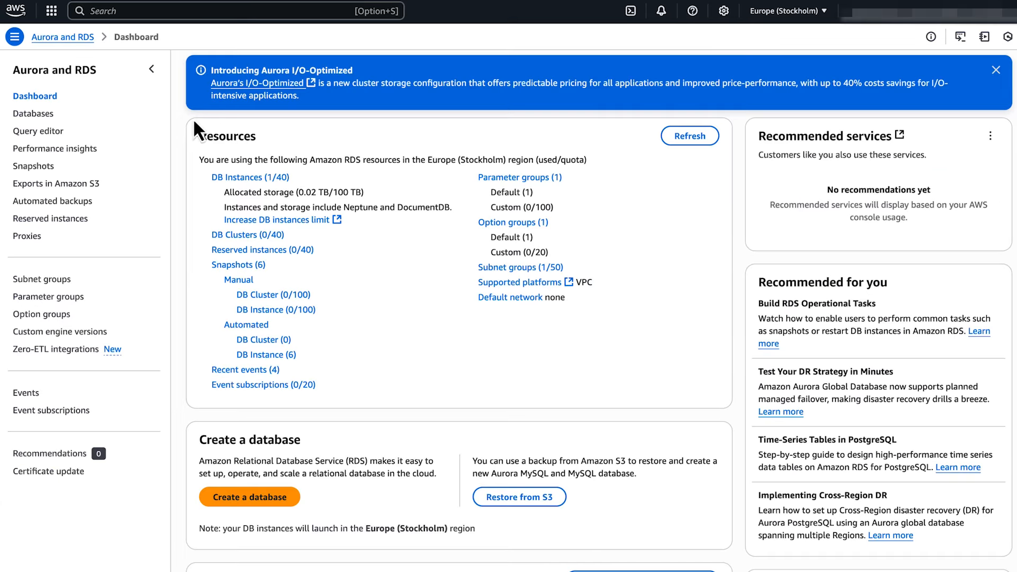
# Step: Open mysql-database's connectivity details and follow its rds-sg security group link
pyautogui.click(35, 115)
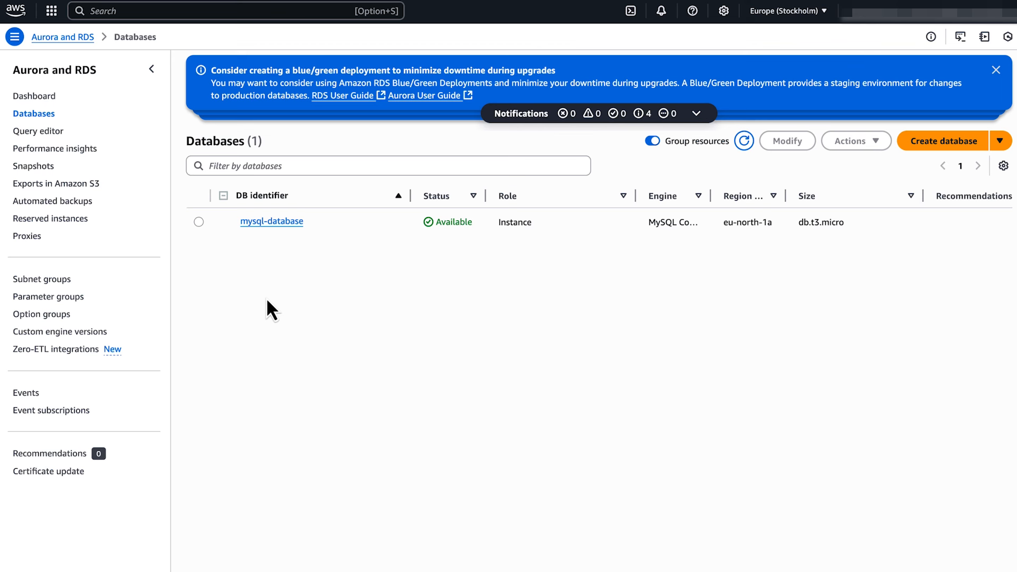
pyautogui.click(199, 222)
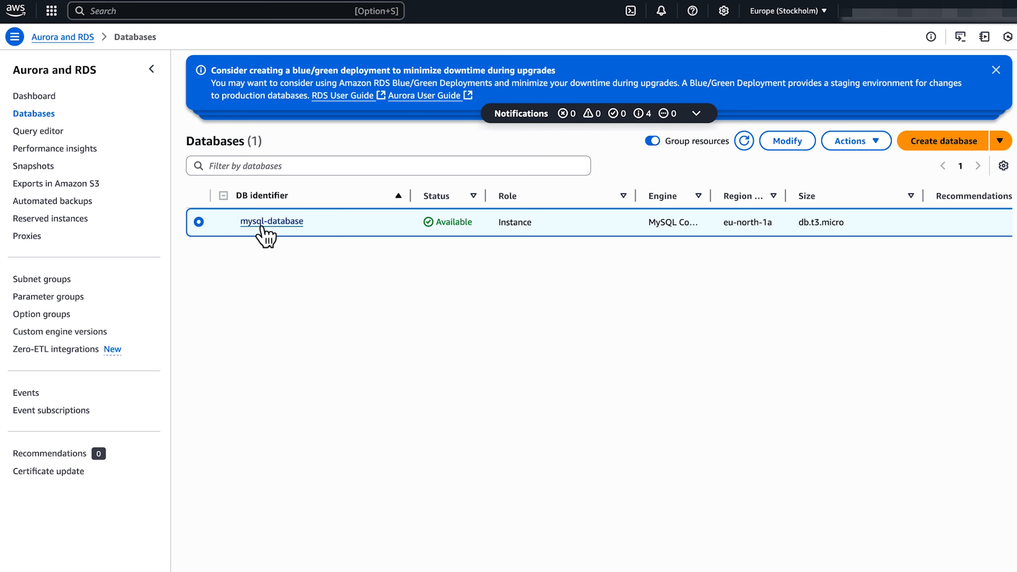
pyautogui.click(265, 222)
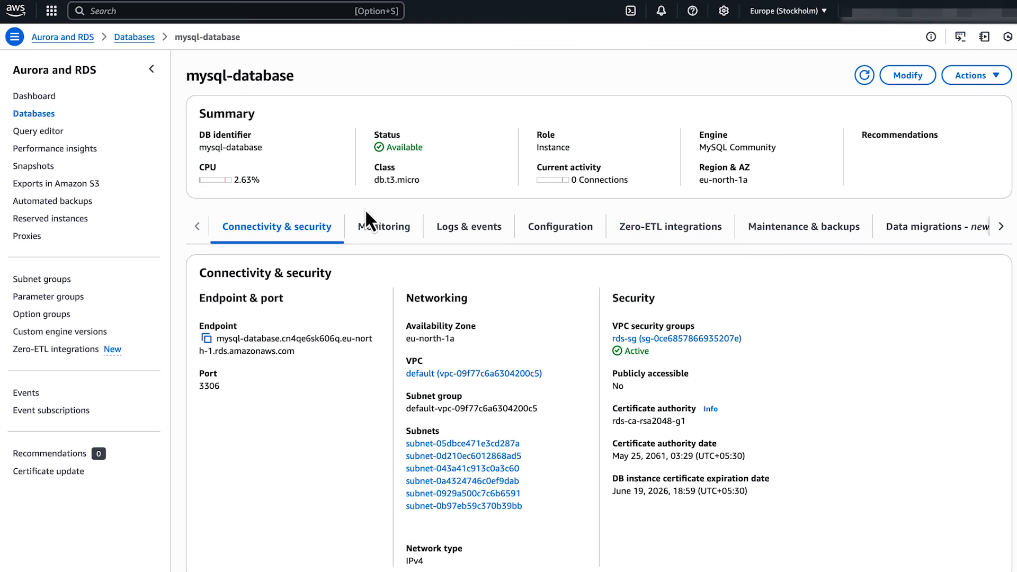
pyautogui.scroll(-3, 255, 449)
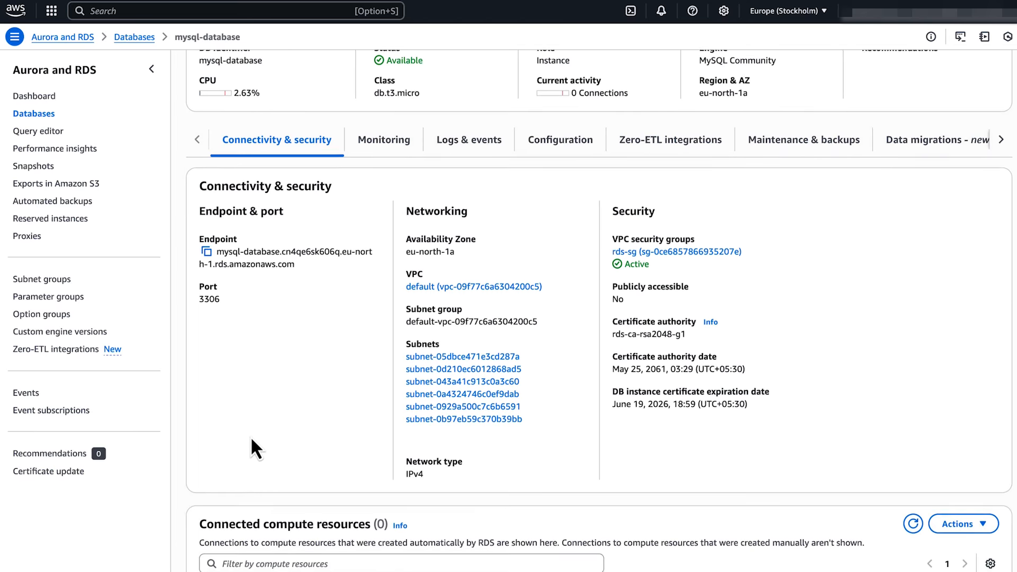
pyautogui.scroll(-2, 254, 449)
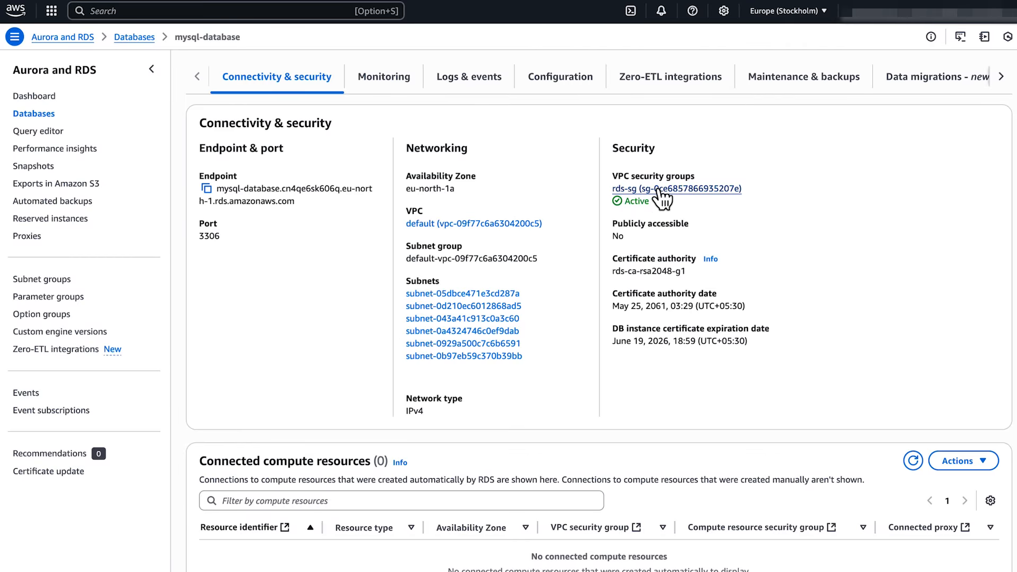
pyautogui.click(707, 191)
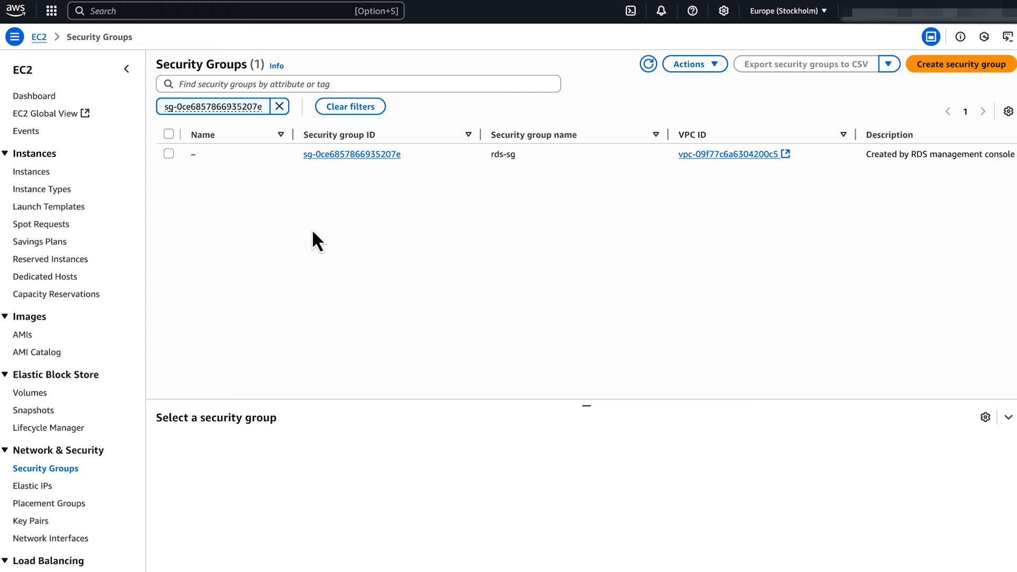
# Step: Open rds-sg's inbound rule editor and add a new rule
pyautogui.click(169, 154)
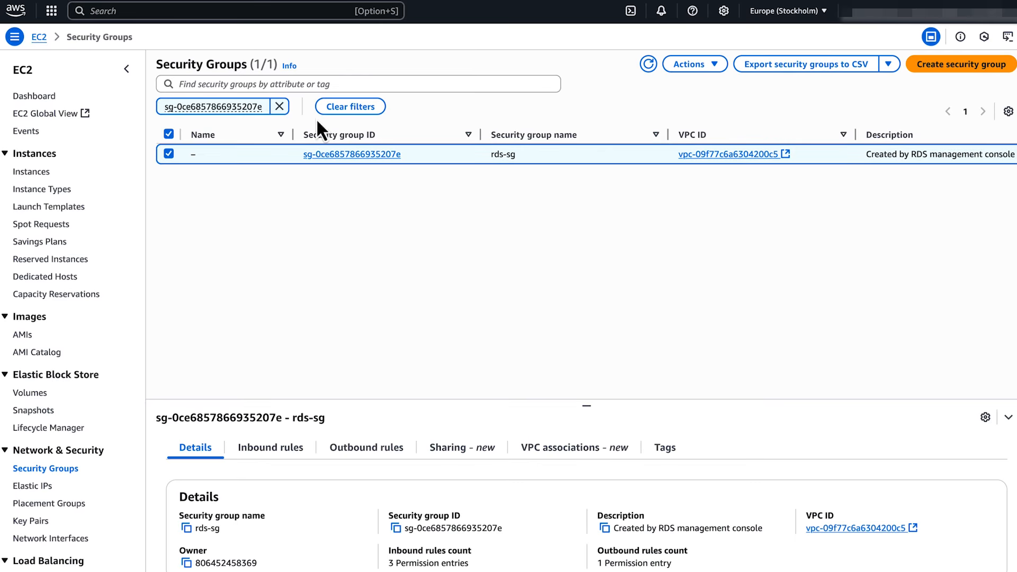
pyautogui.click(691, 64)
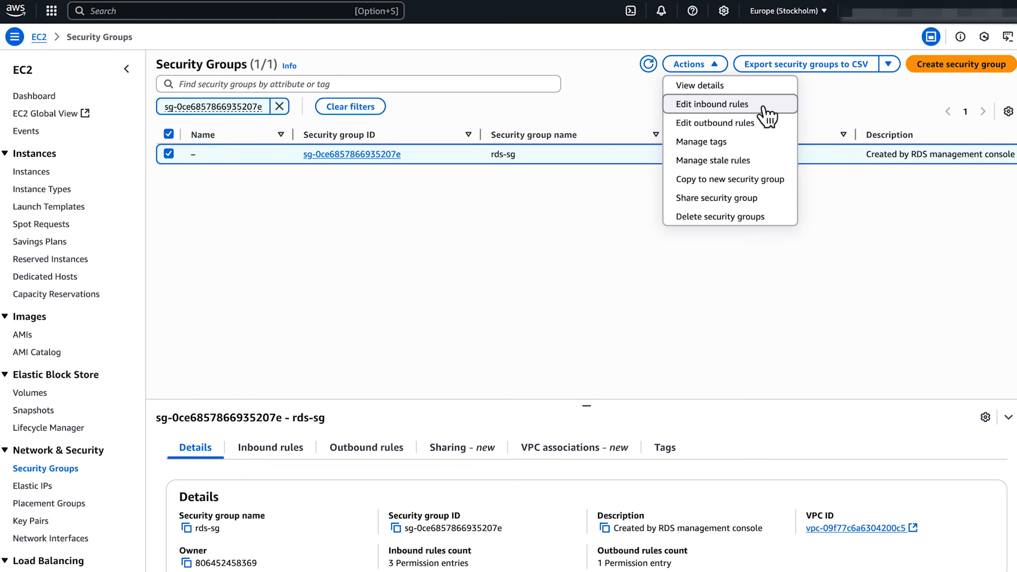
pyautogui.click(767, 115)
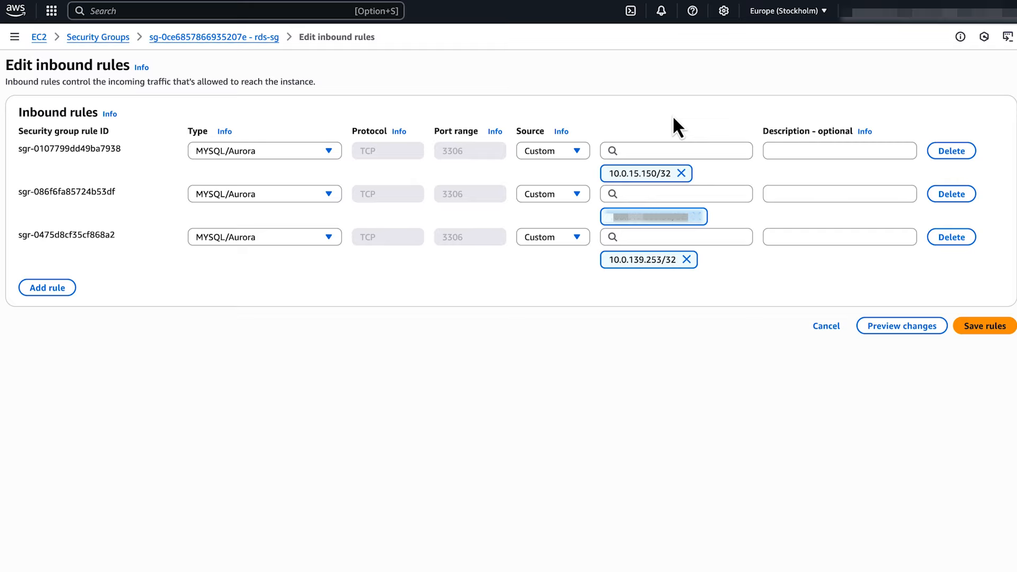
pyautogui.click(55, 287)
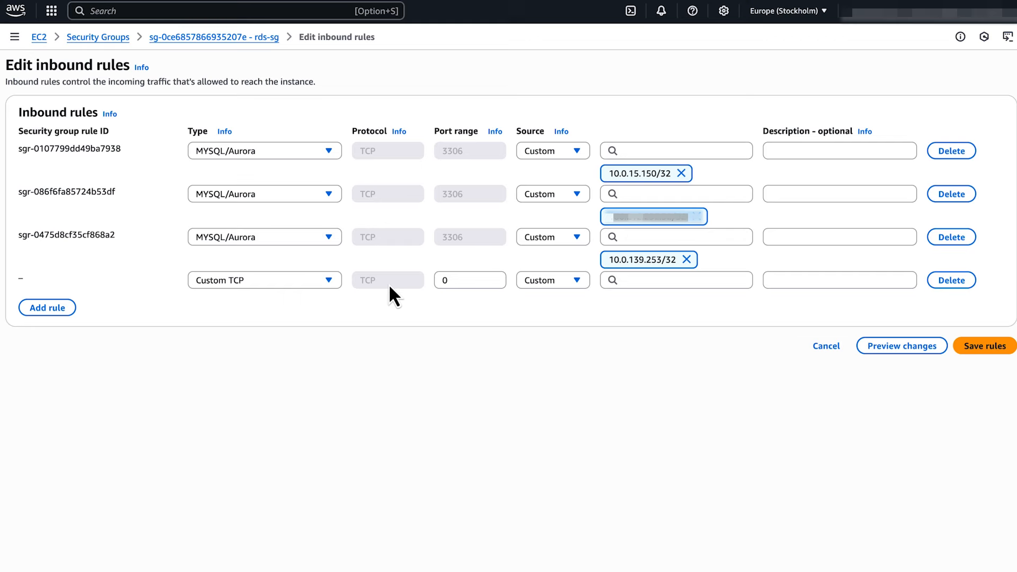
# Step: Set the new rule to port 3306 from Custom source 10.0.15.150/32 and save
pyautogui.click(462, 278)
pyautogui.press('BackSpace')
pyautogui.write('3306')
pyautogui.click(540, 307)
pyautogui.click(577, 281)
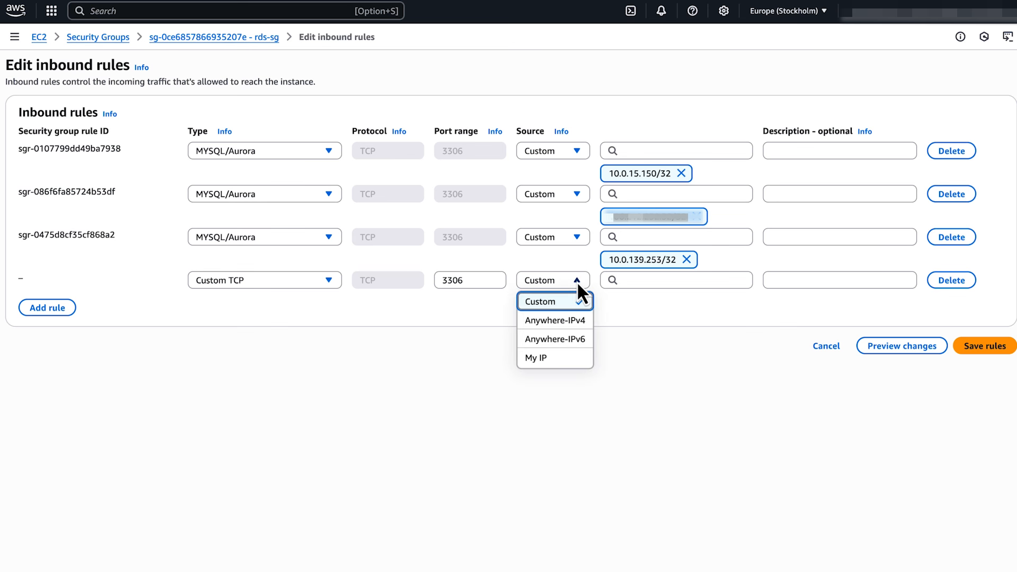
pyautogui.click(577, 282)
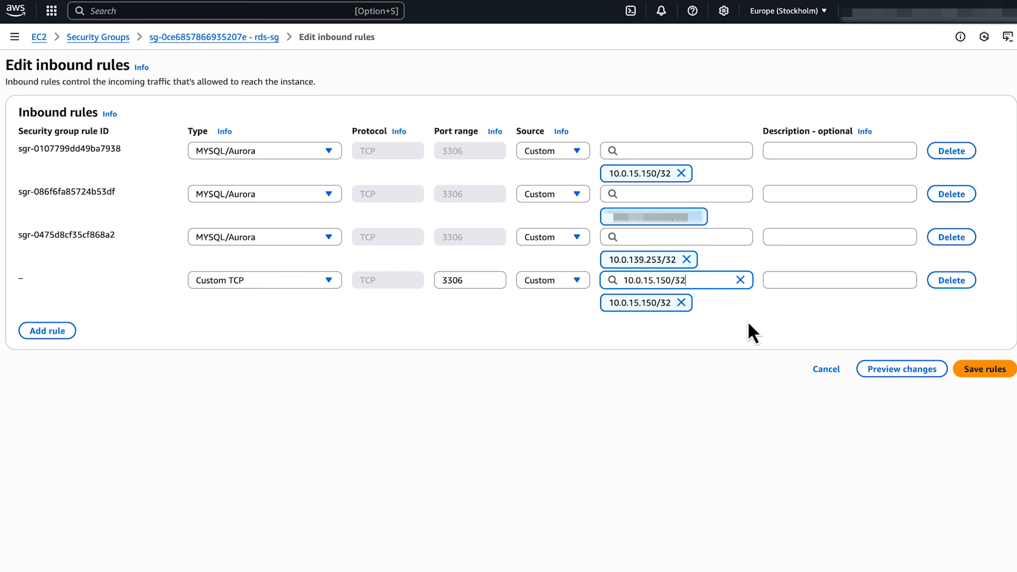
pyautogui.click(981, 370)
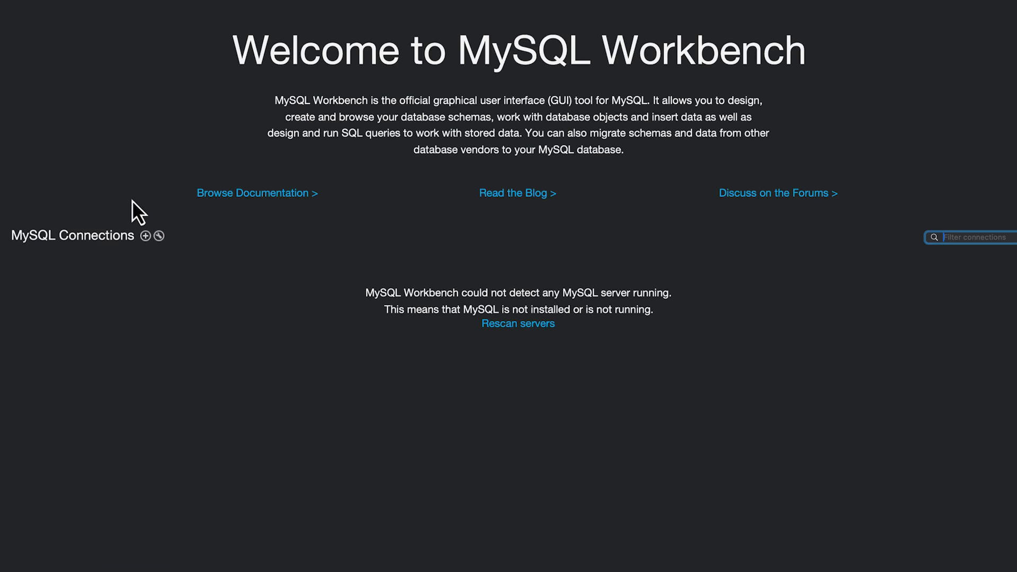
# Step: Create a Standard TCP/IP over SSH connection via 13.62.45.74 as ec2-user with ec2-linux.pem
pyautogui.click(145, 236)
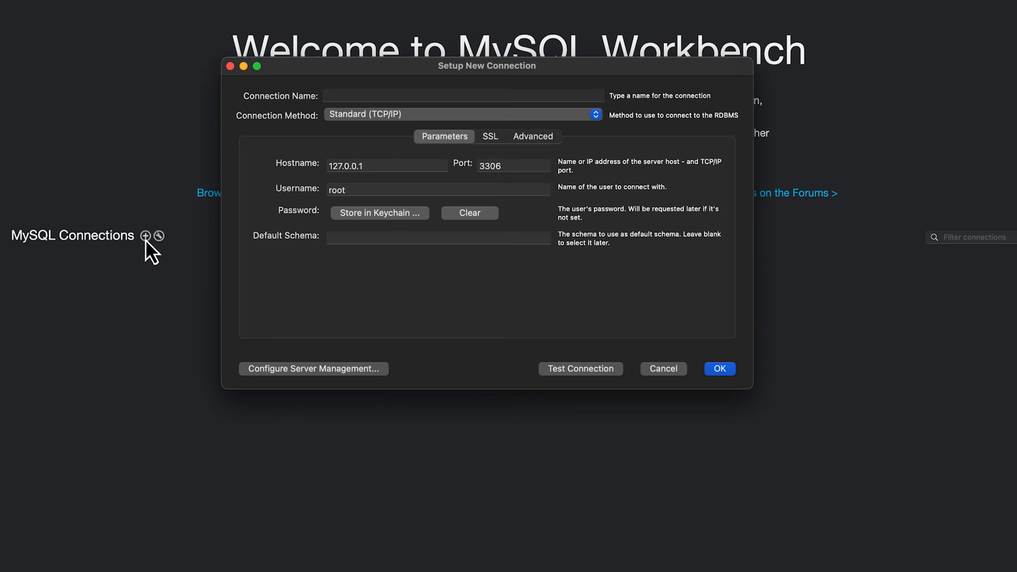
pyautogui.click(422, 113)
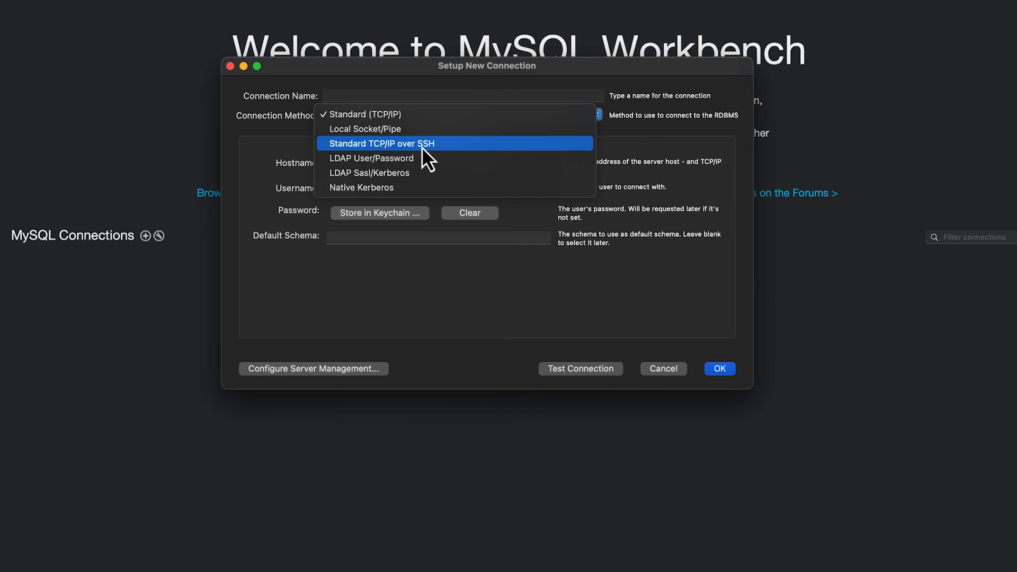
pyautogui.click(455, 145)
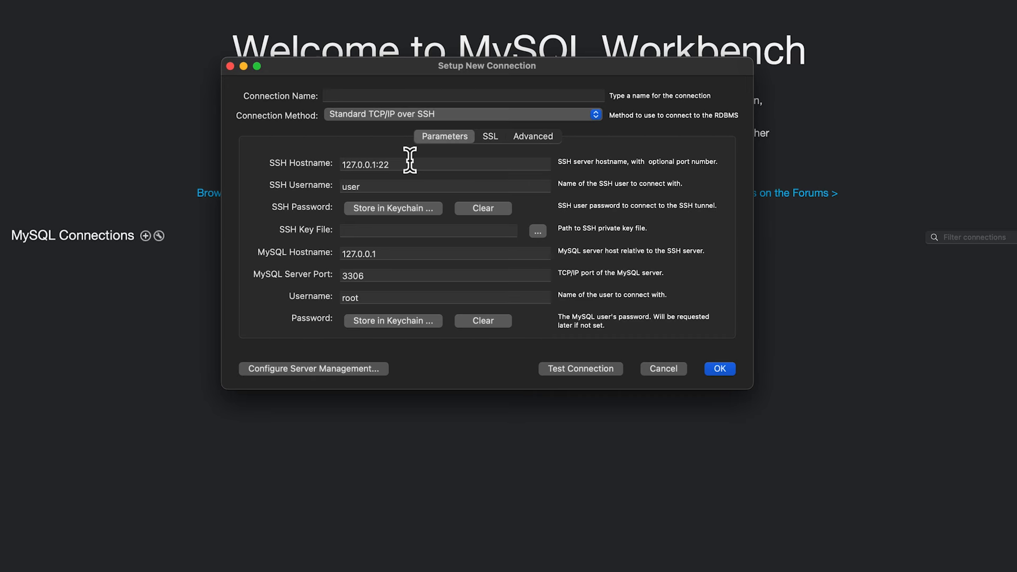
pyautogui.click(409, 164)
pyautogui.press('super+a')
pyautogui.press('BackSpace')
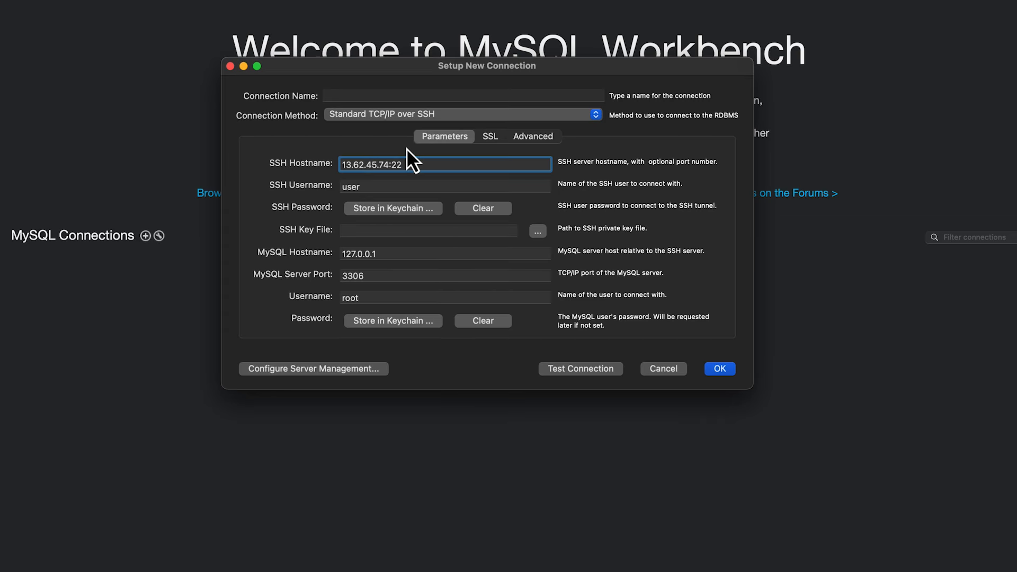
pyautogui.doubleClick(362, 187)
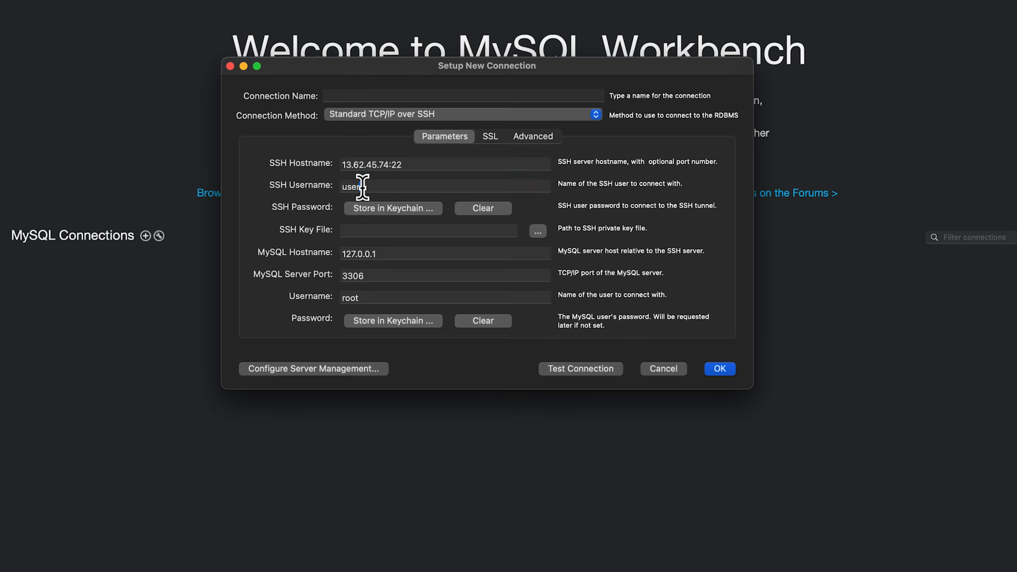
pyautogui.write('ec2-user')
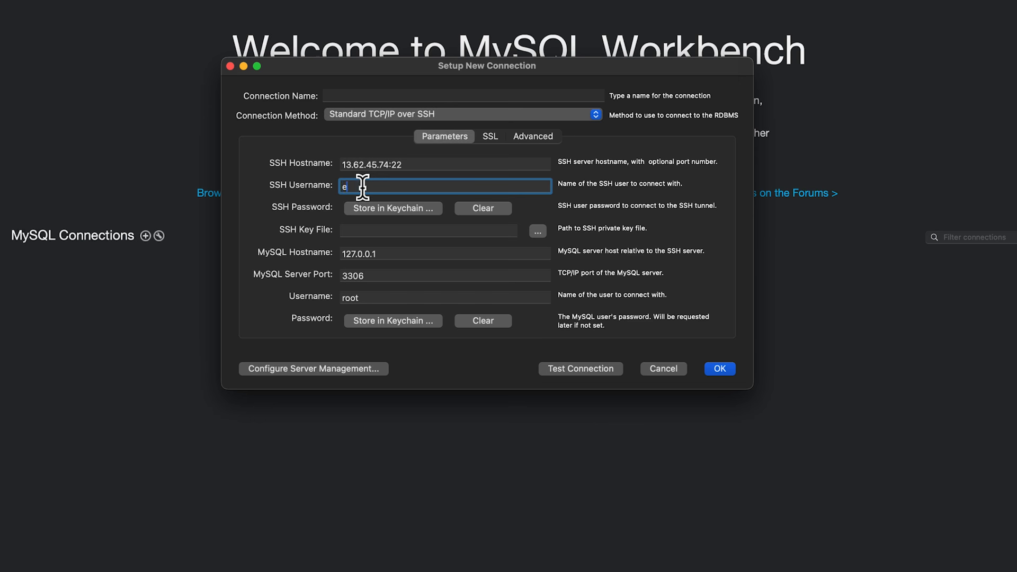
pyautogui.click(437, 186)
pyautogui.click(542, 233)
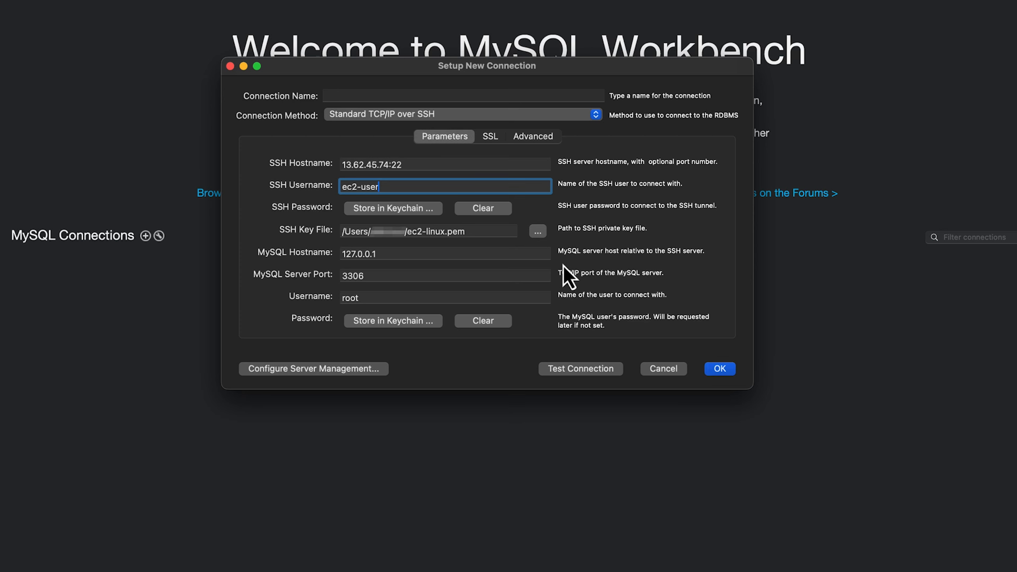
# Step: Set the MySQL host to the RDS endpoint, username admin, and store its password
pyautogui.tripleClick(437, 253)
pyautogui.press('BackSpace')
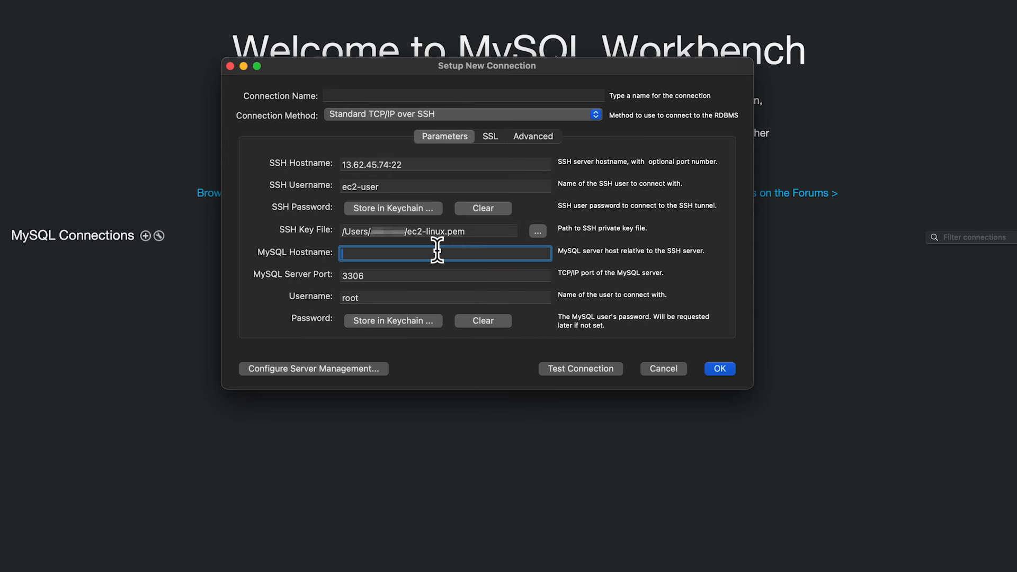
pyautogui.press('super+v')
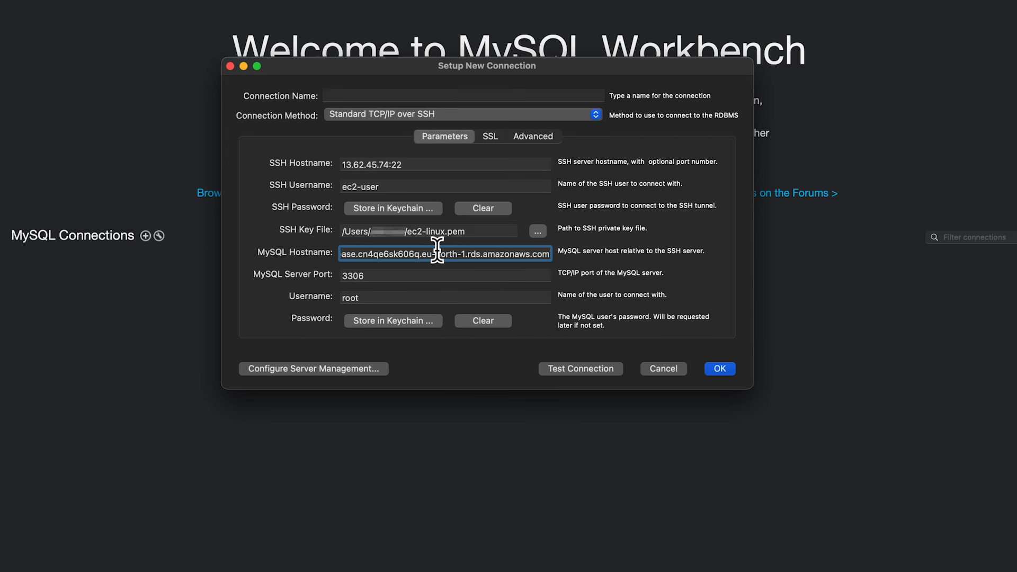
pyautogui.doubleClick(381, 297)
pyautogui.write('admin')
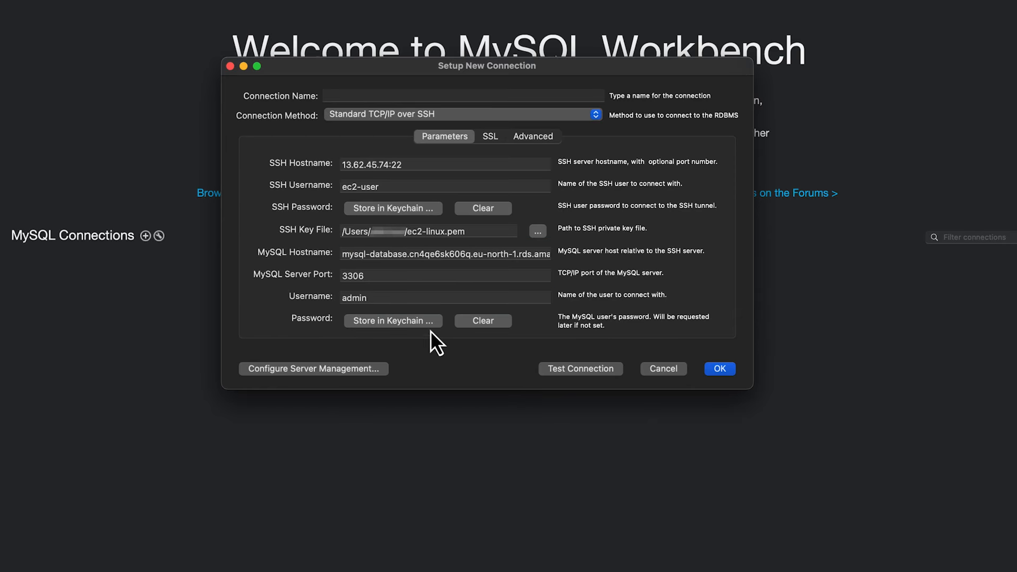
pyautogui.click(425, 322)
pyautogui.press('super+v')
pyautogui.click(720, 198)
# Step: Confirm the tunnelled connection test succeeds and save the connection as localtodB
pyautogui.click(577, 369)
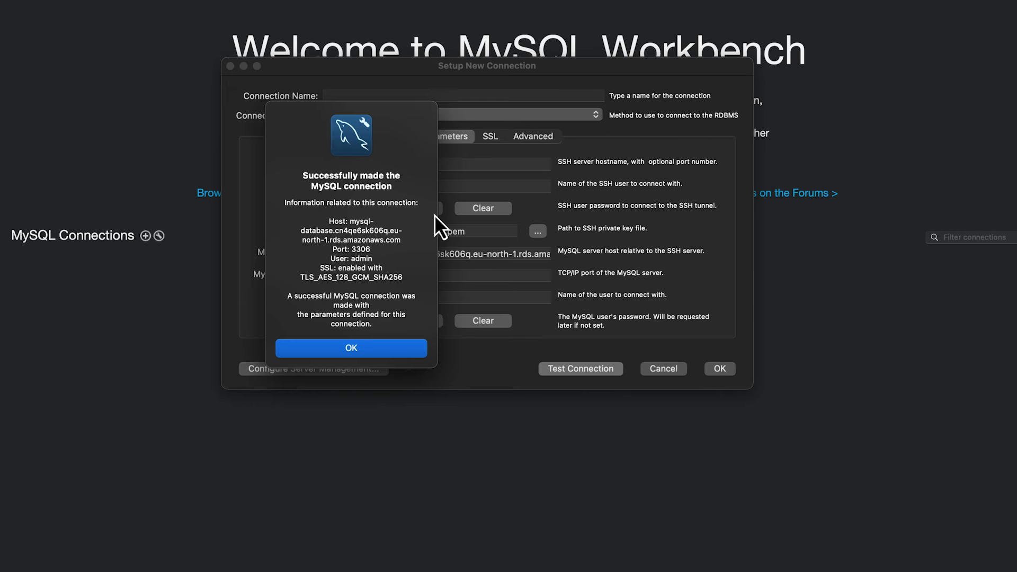
pyautogui.click(366, 348)
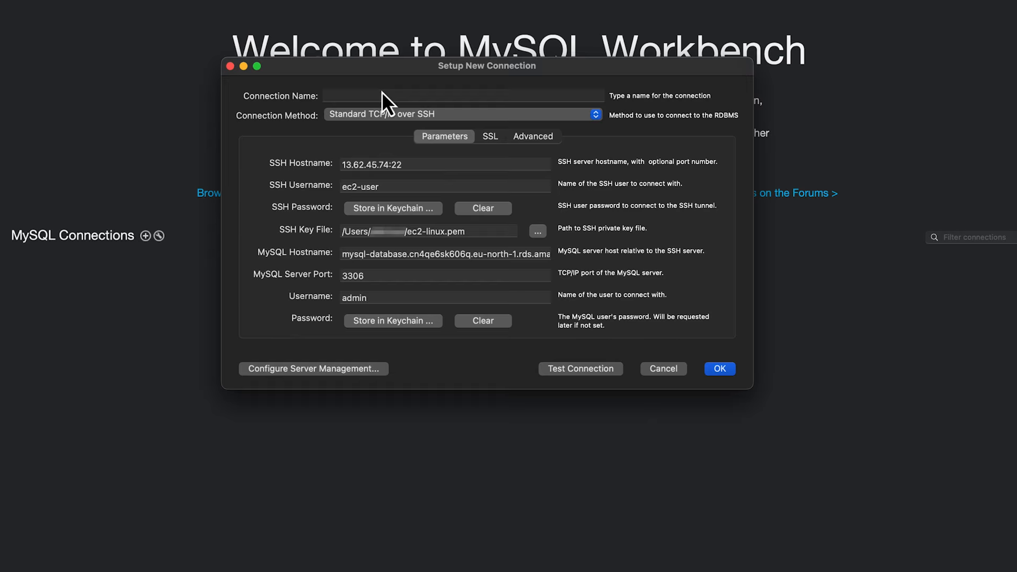
pyautogui.click(477, 95)
pyautogui.write('localtodB')
pyautogui.click(728, 373)
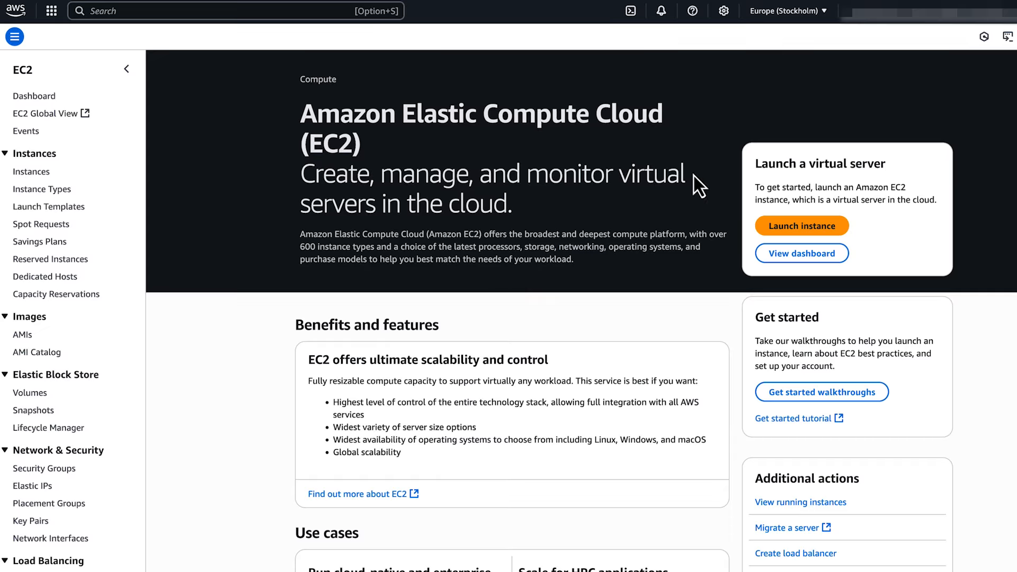
# Step: Start a new instance launch named bastion_private
pyautogui.click(813, 226)
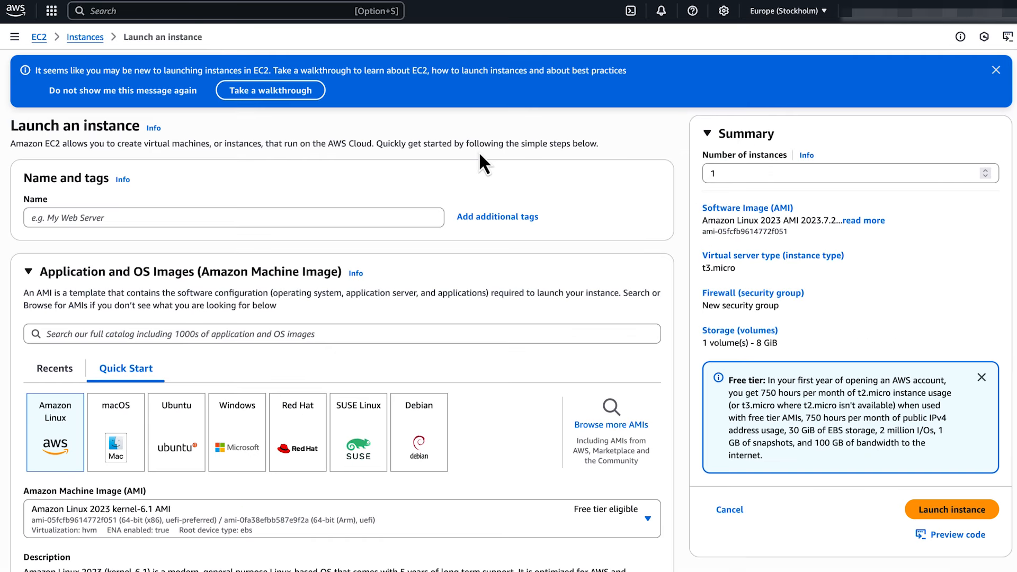
pyautogui.click(312, 215)
pyautogui.write('bastion_private')
pyautogui.click(430, 186)
# Step: Choose ec2-linux as the key pair for bastion_private
pyautogui.scroll(-5, 507, 358)
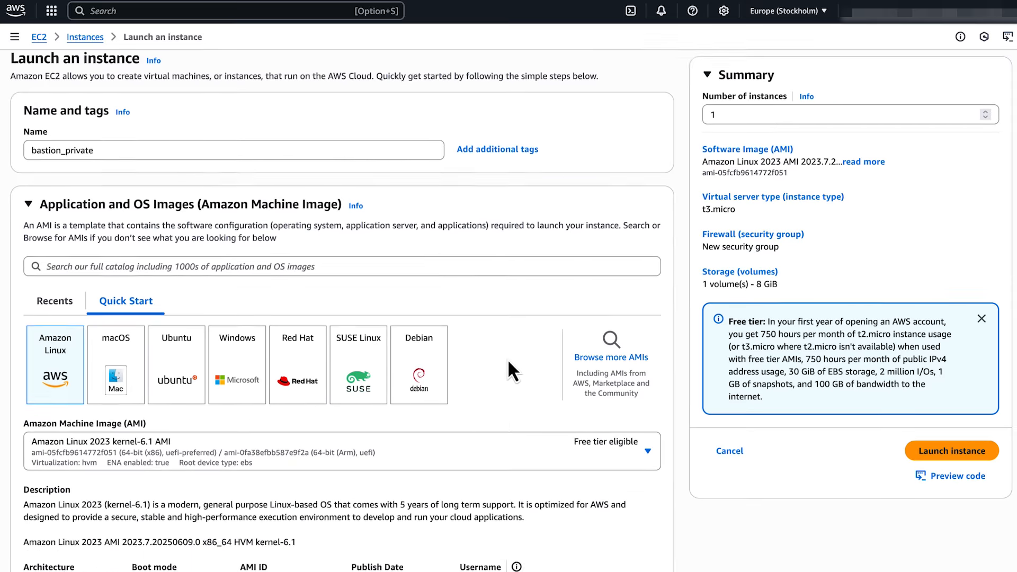
pyautogui.scroll(-2, 507, 358)
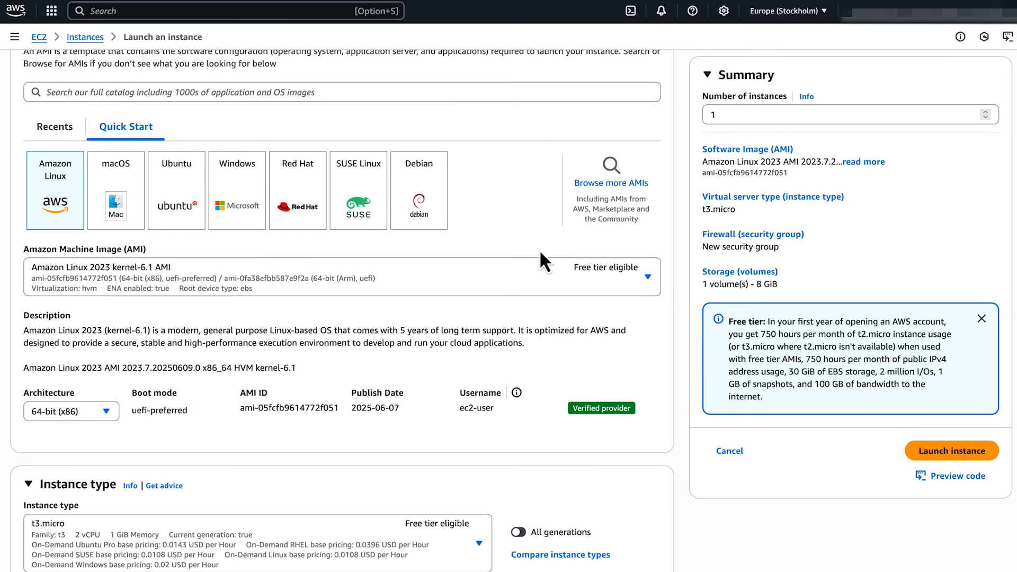
pyautogui.scroll(-7, 534, 244)
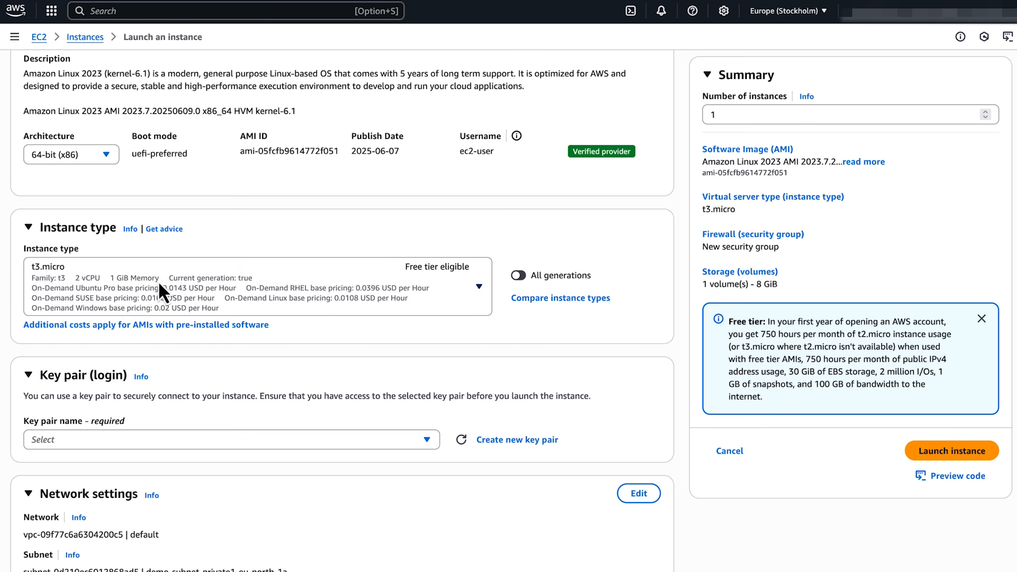
pyautogui.scroll(-2, 370, 501)
pyautogui.click(427, 352)
pyautogui.click(280, 419)
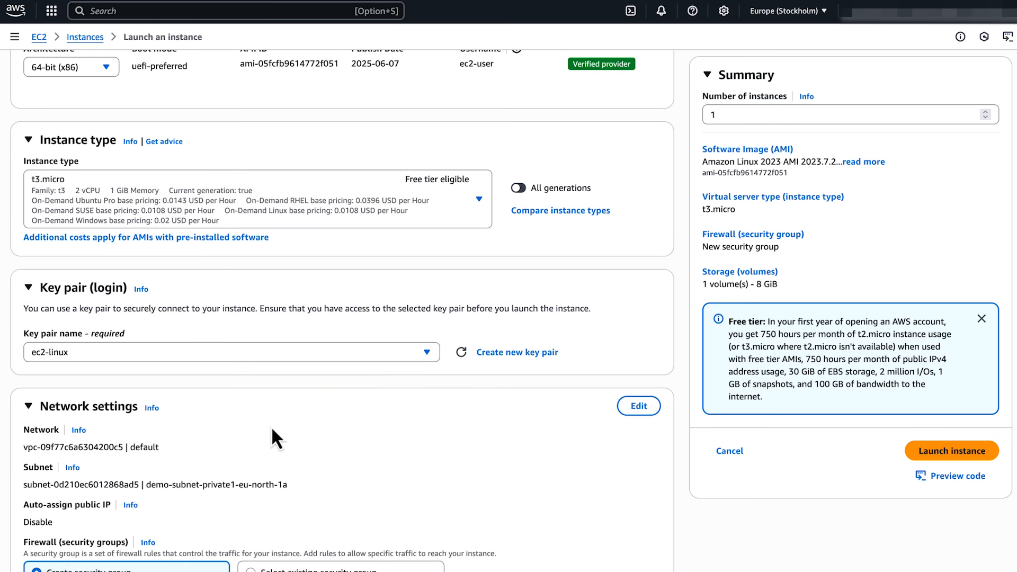
pyautogui.scroll(-7, 452, 372)
pyautogui.scroll(-2, 454, 377)
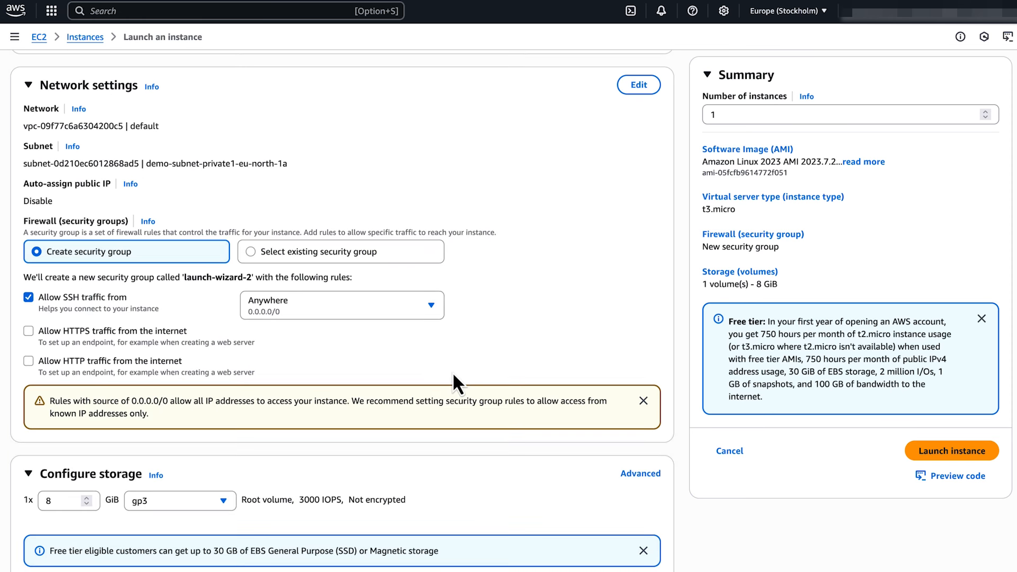
# Step: Keep demo-subnet-private1-eu-north-1a as the instance's subnet
pyautogui.click(637, 86)
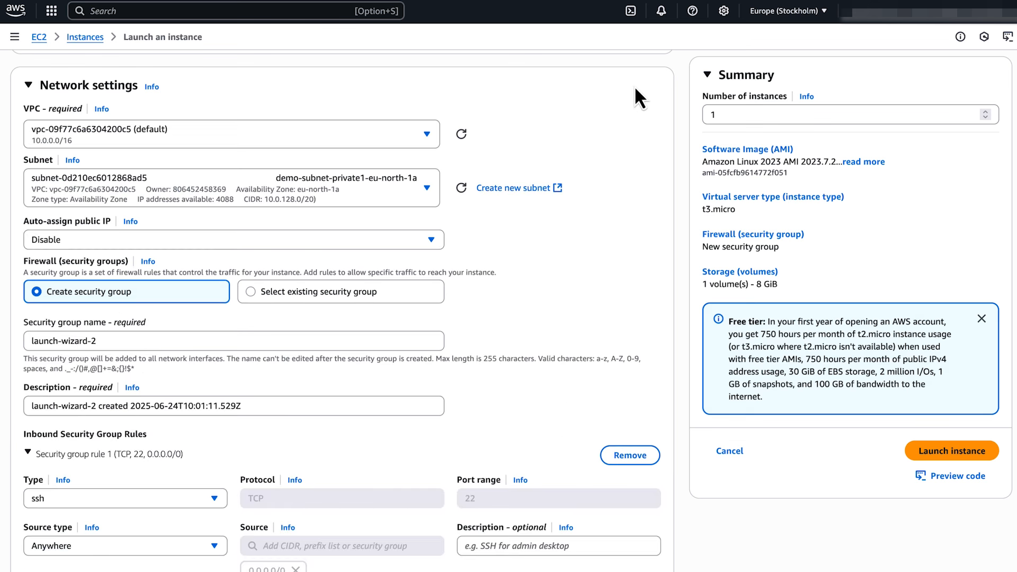
pyautogui.click(427, 196)
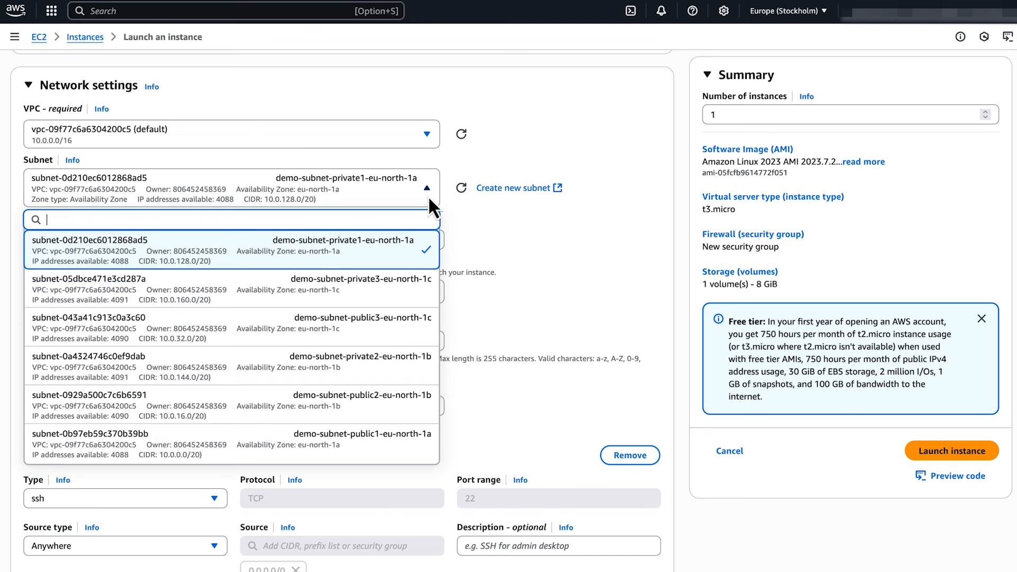
pyautogui.click(369, 252)
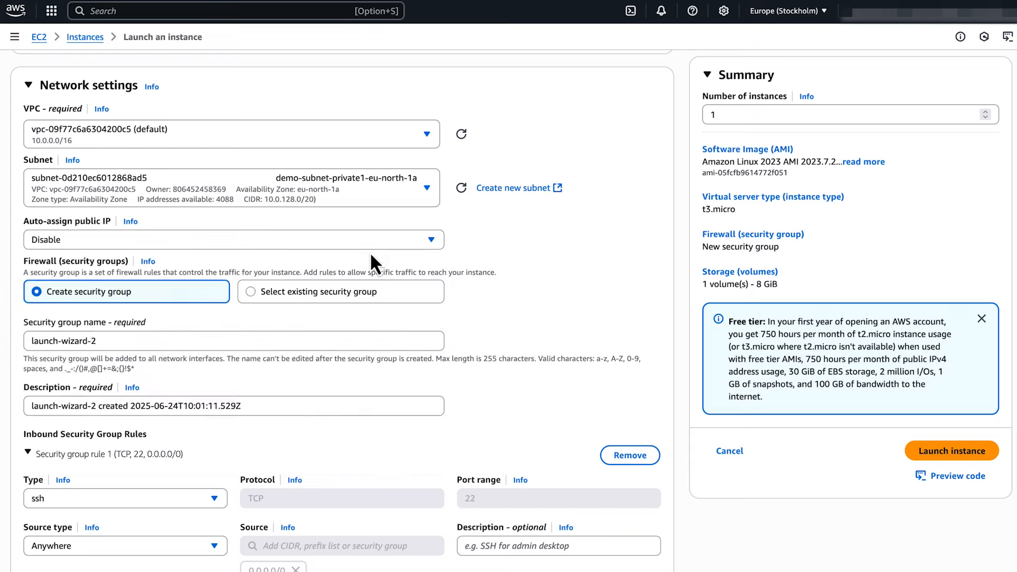
# Step: Rename the new security group to ec2-private
pyautogui.tripleClick(131, 346)
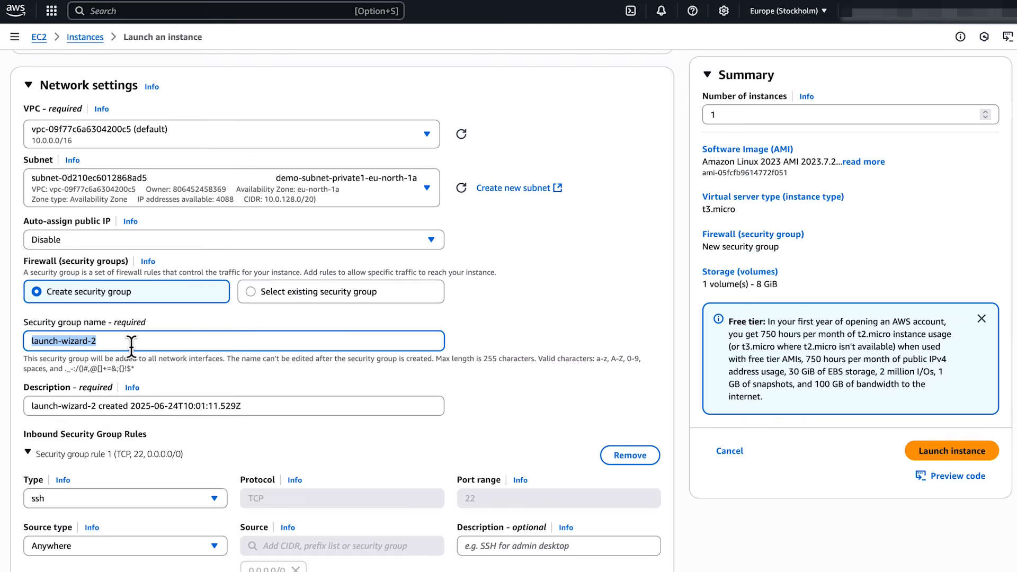
pyautogui.press('BackSpace')
pyautogui.write('ec2-private')
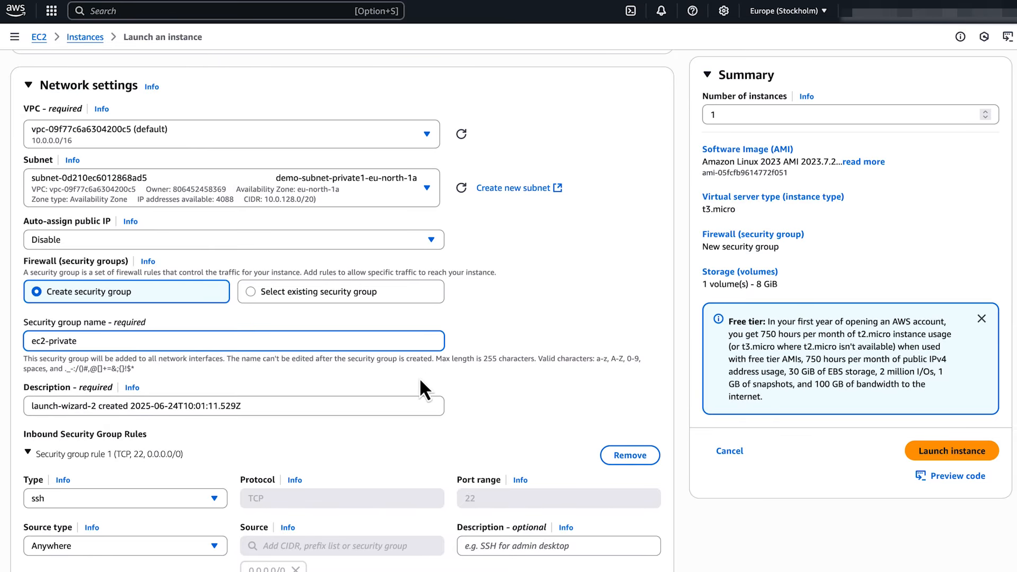
pyautogui.click(482, 348)
pyautogui.scroll(-5, 482, 347)
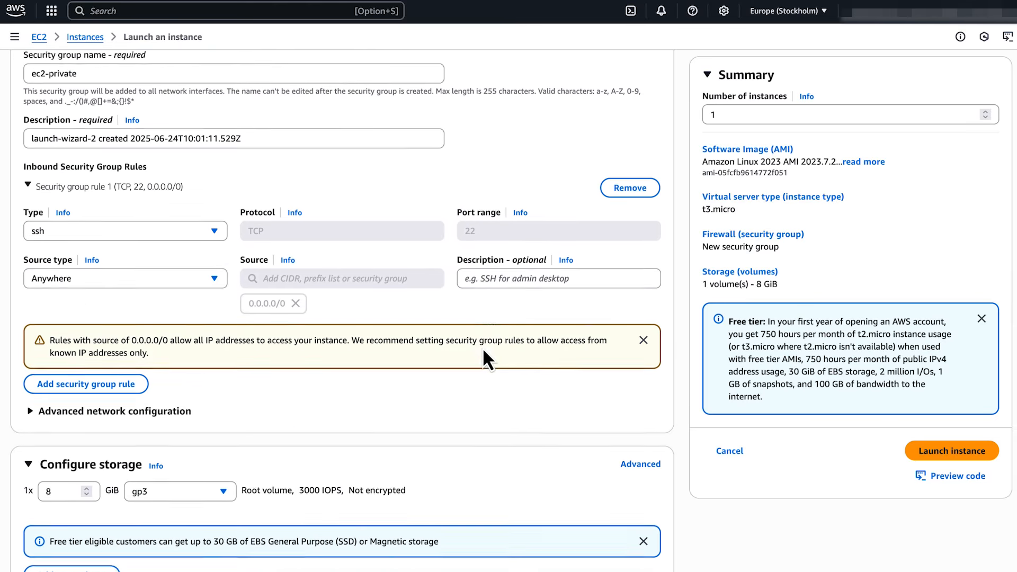
# Step: Set the inbound rule to Custom TCP port 22 from My IP
pyautogui.click(207, 222)
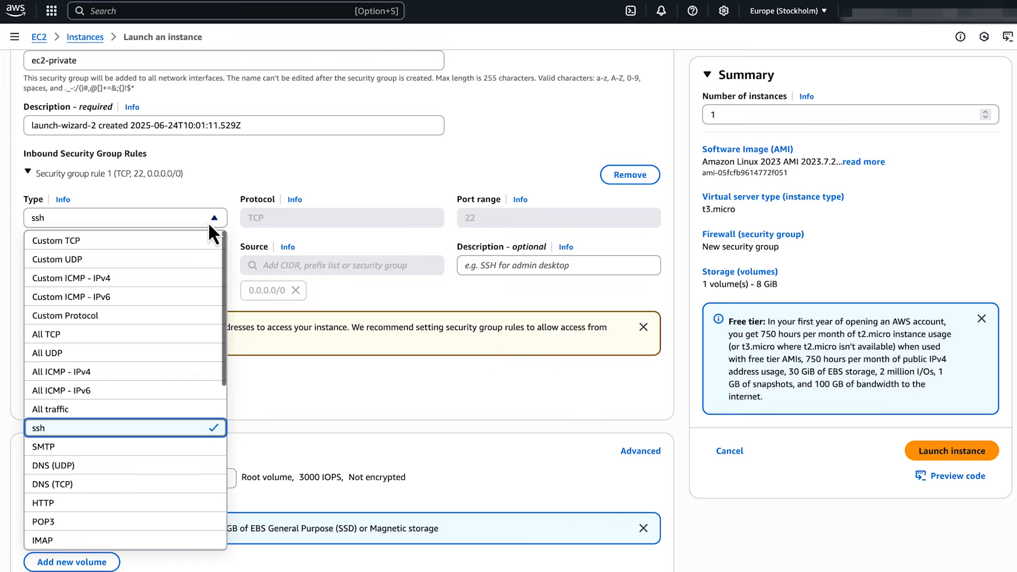
pyautogui.click(165, 237)
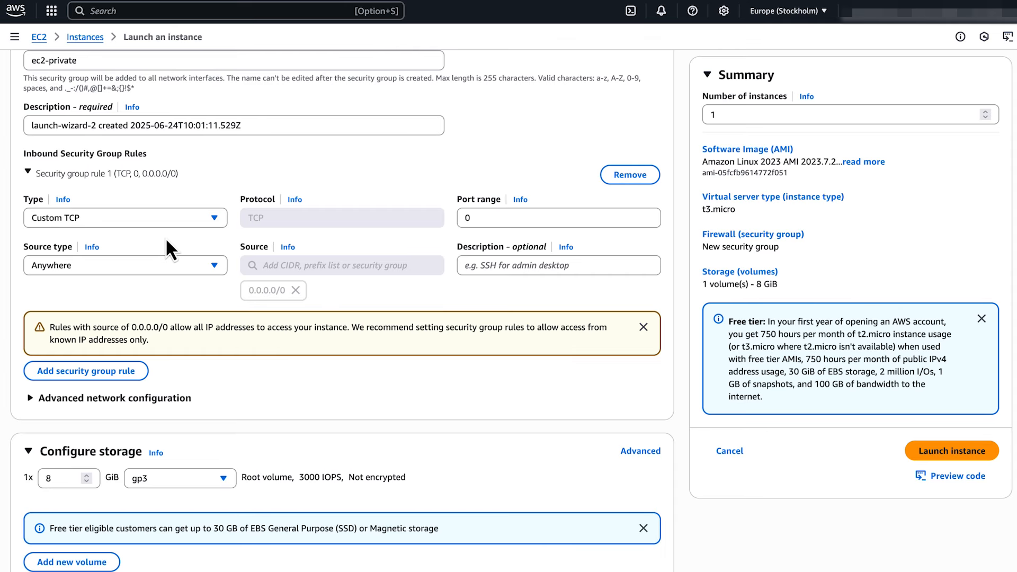
pyautogui.click(495, 222)
pyautogui.press('BackSpace')
pyautogui.write('22')
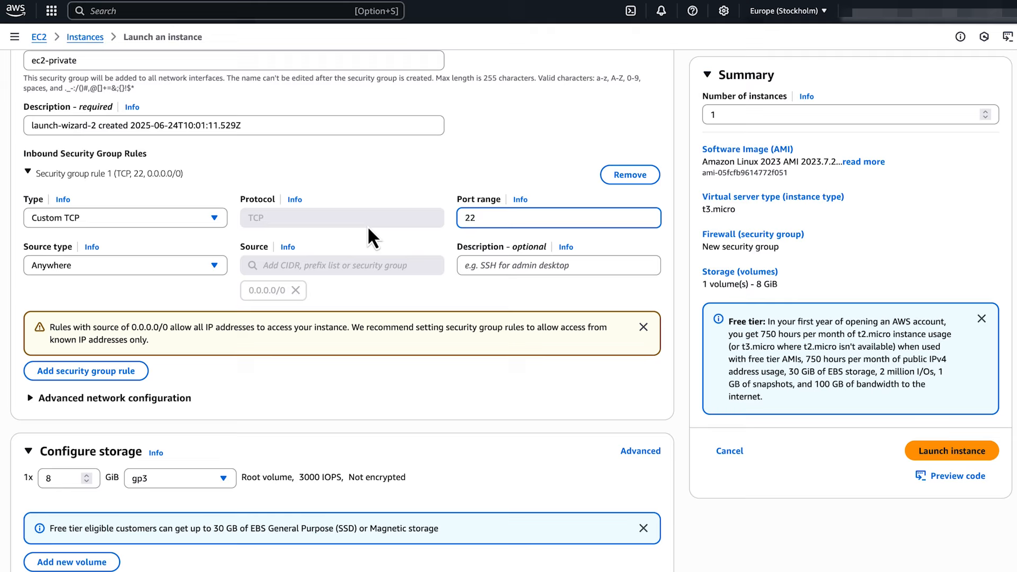
pyautogui.click(196, 265)
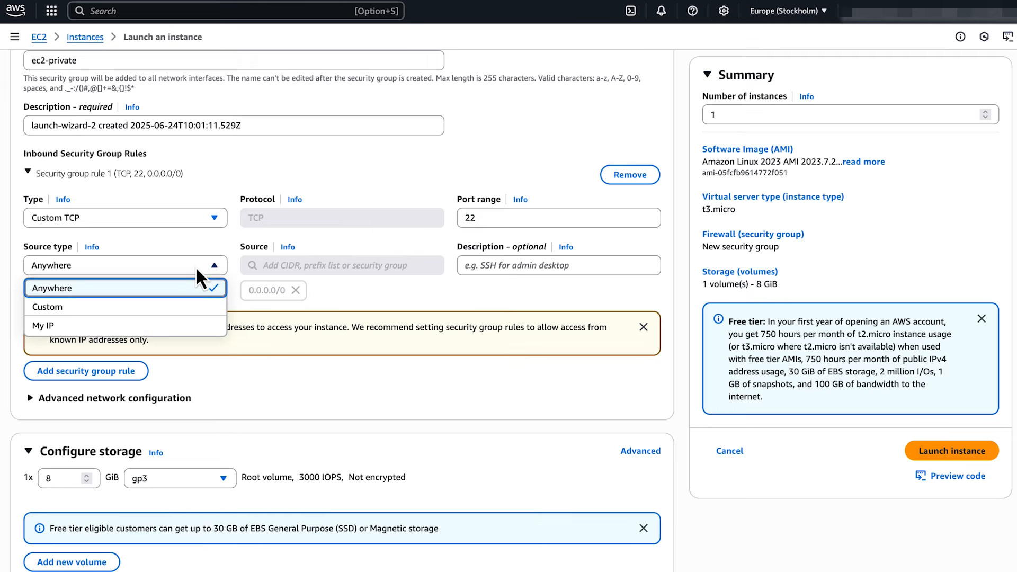
pyautogui.click(162, 324)
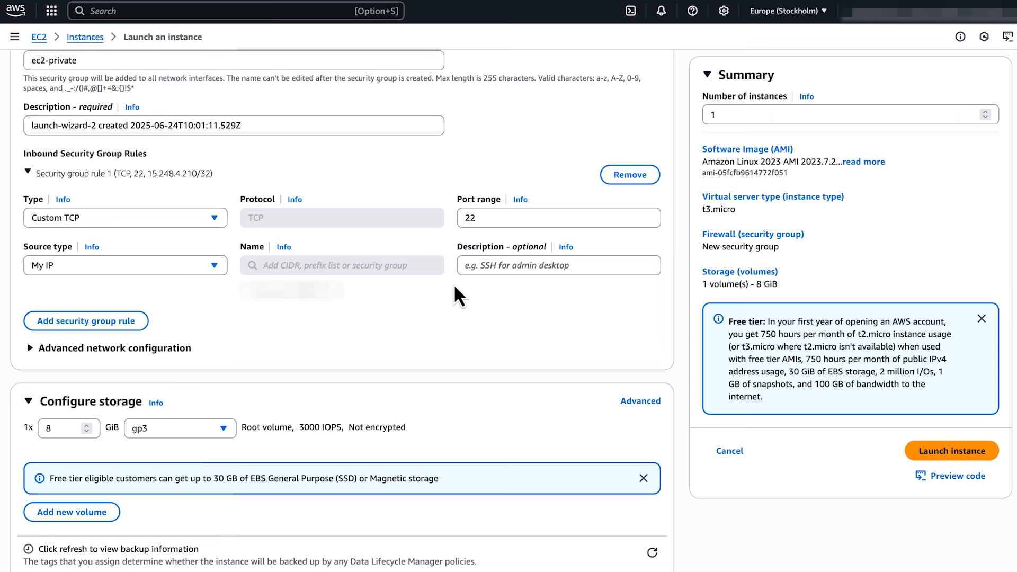
pyautogui.scroll(-2, 454, 289)
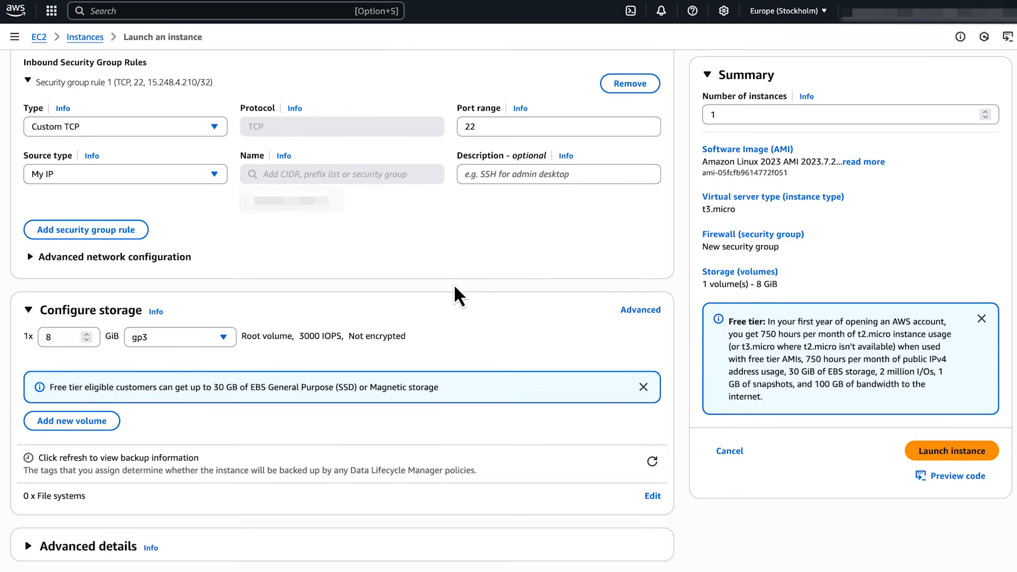
# Step: Launch bastion_private, then open mysql-database's rds-sg security group
pyautogui.click(977, 455)
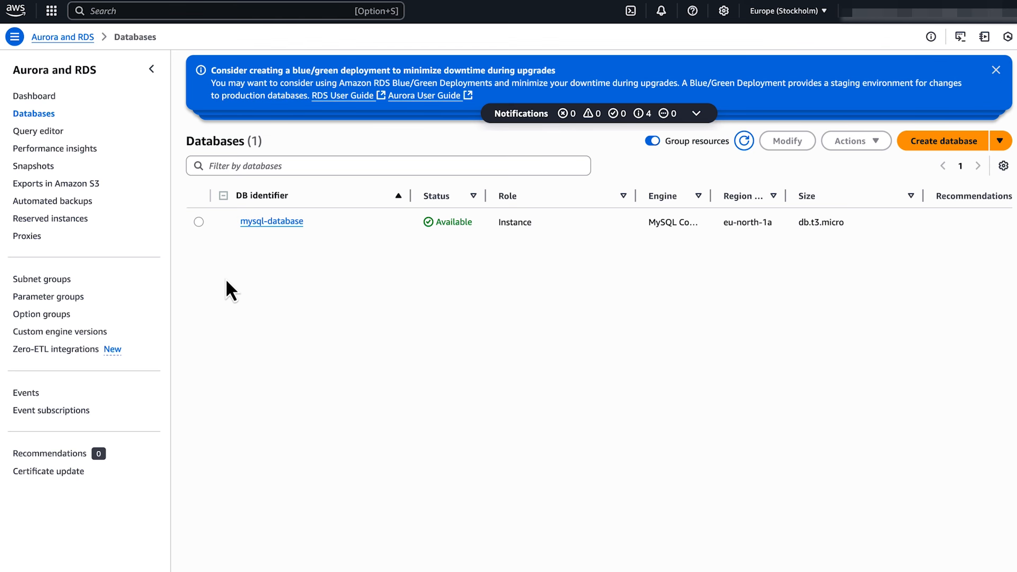
pyautogui.click(199, 222)
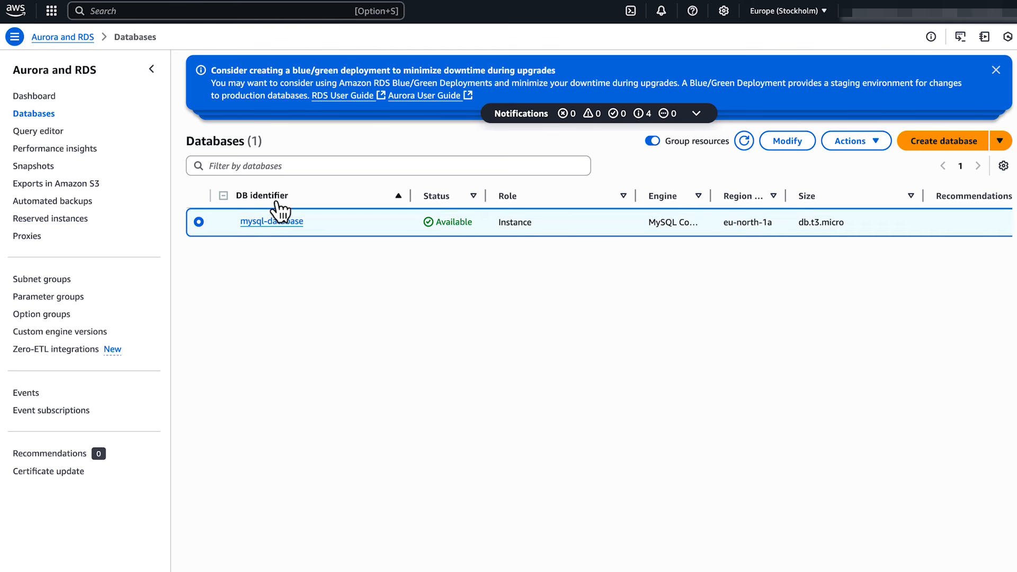
pyautogui.click(258, 223)
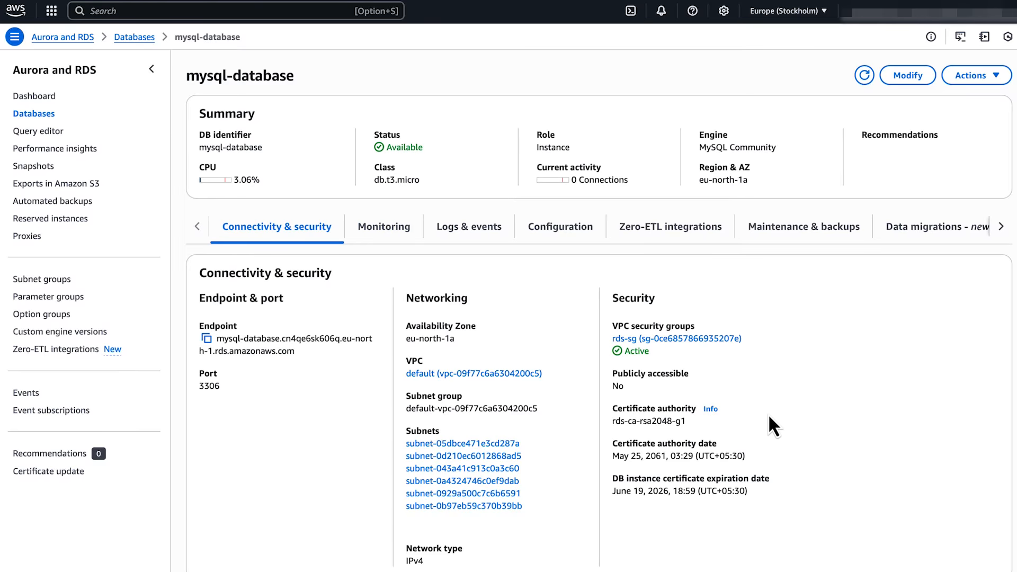
pyautogui.scroll(-5, 773, 426)
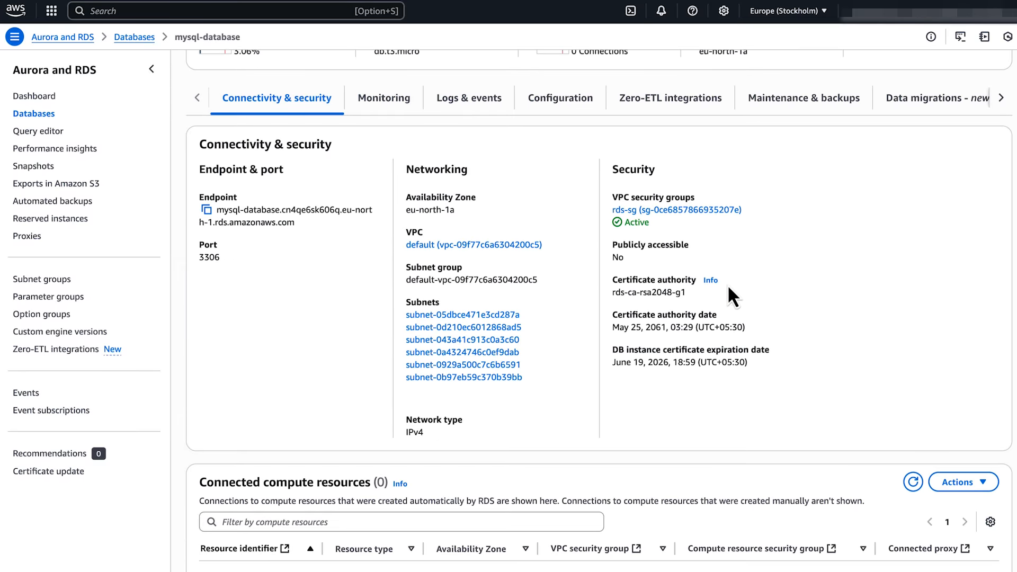
pyautogui.click(710, 210)
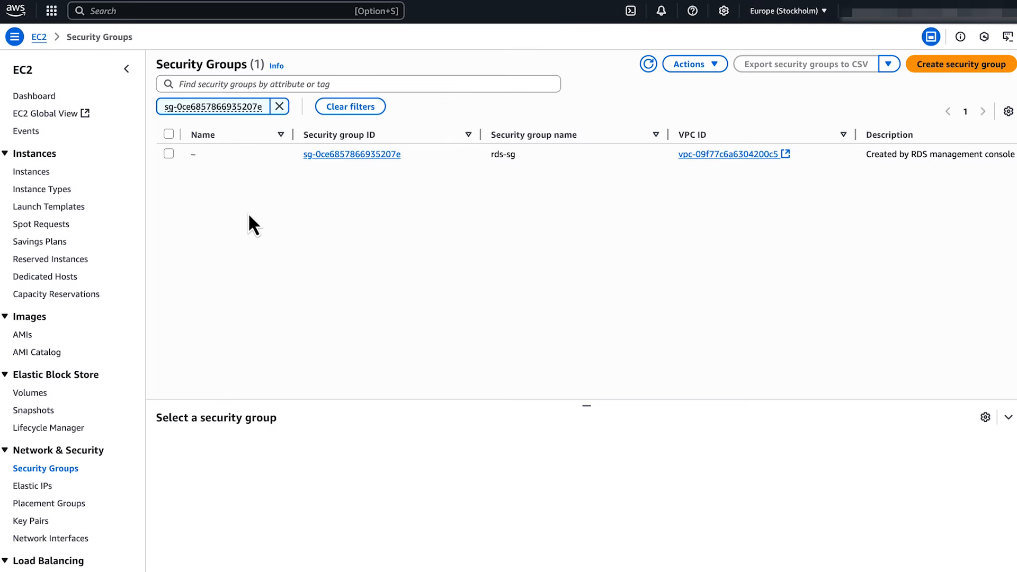
# Step: Open rds-sg's inbound rule editor and add another rule
pyautogui.click(169, 154)
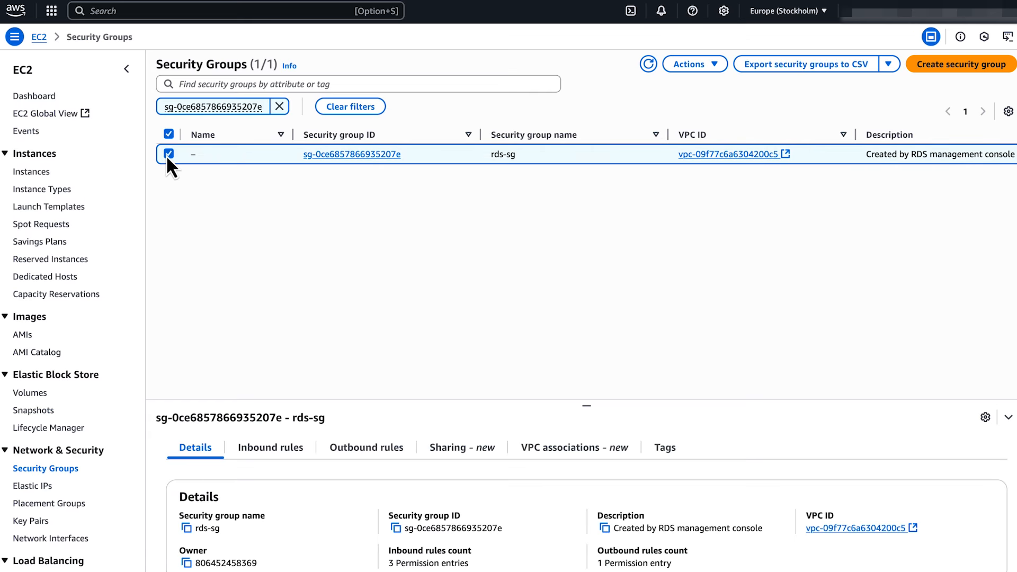
pyautogui.click(715, 65)
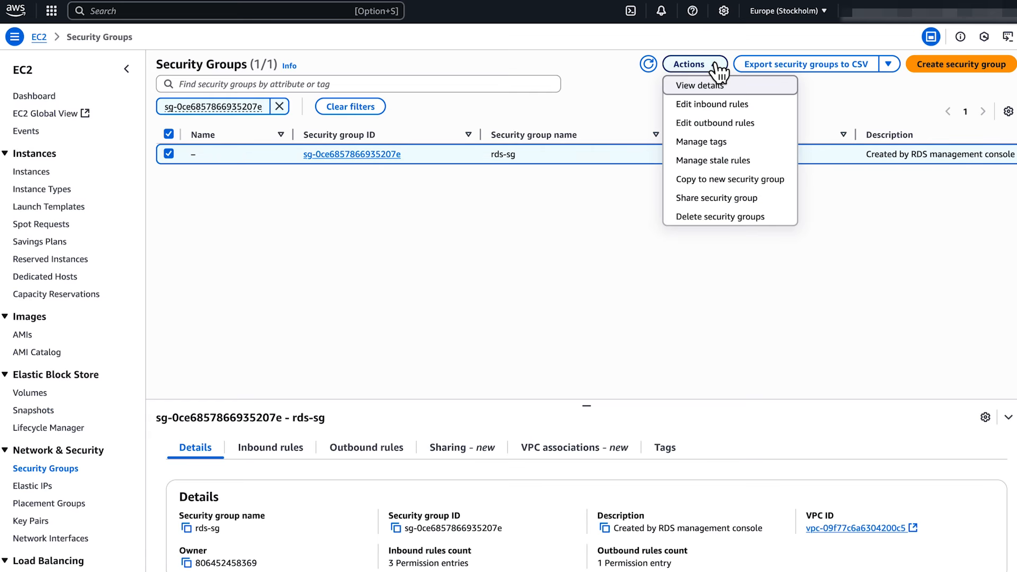
pyautogui.click(764, 108)
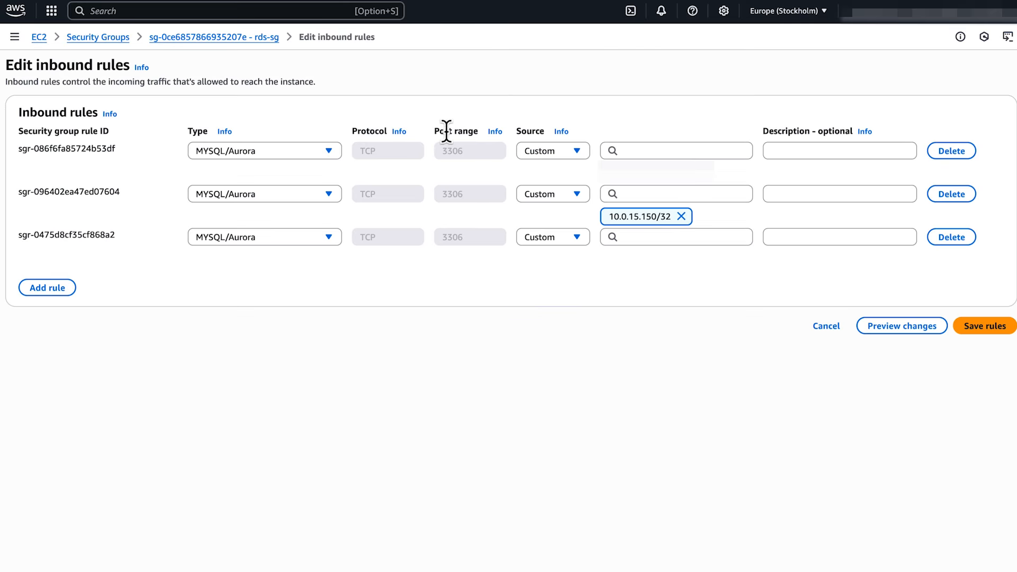
pyautogui.click(62, 290)
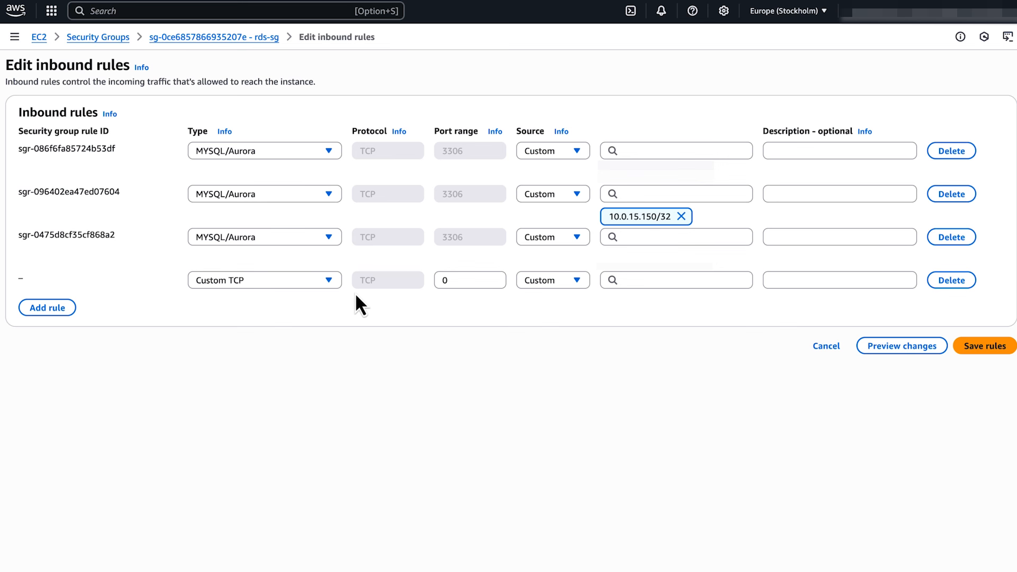
# Step: Set the rule to port 3306 from 10.0.139.253/32 and save the rules
pyautogui.click(446, 280)
pyautogui.write('3306')
pyautogui.click(551, 307)
pyautogui.click(577, 282)
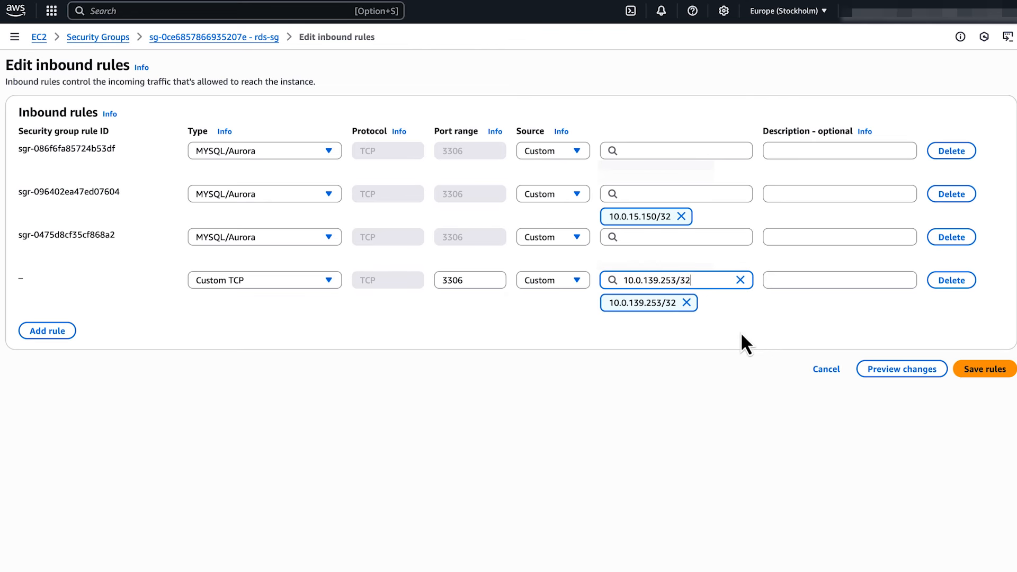
pyautogui.click(764, 331)
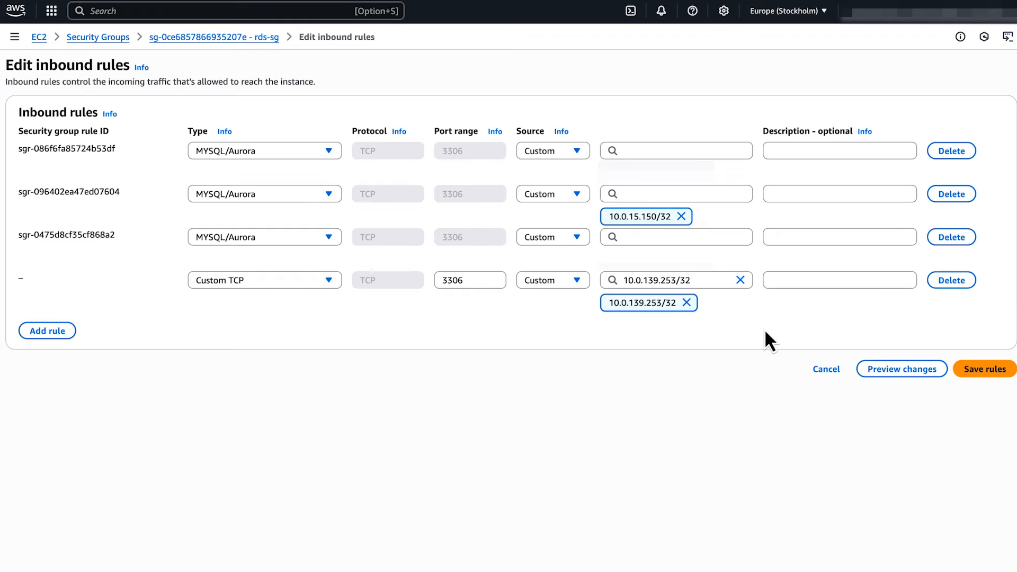
pyautogui.click(998, 370)
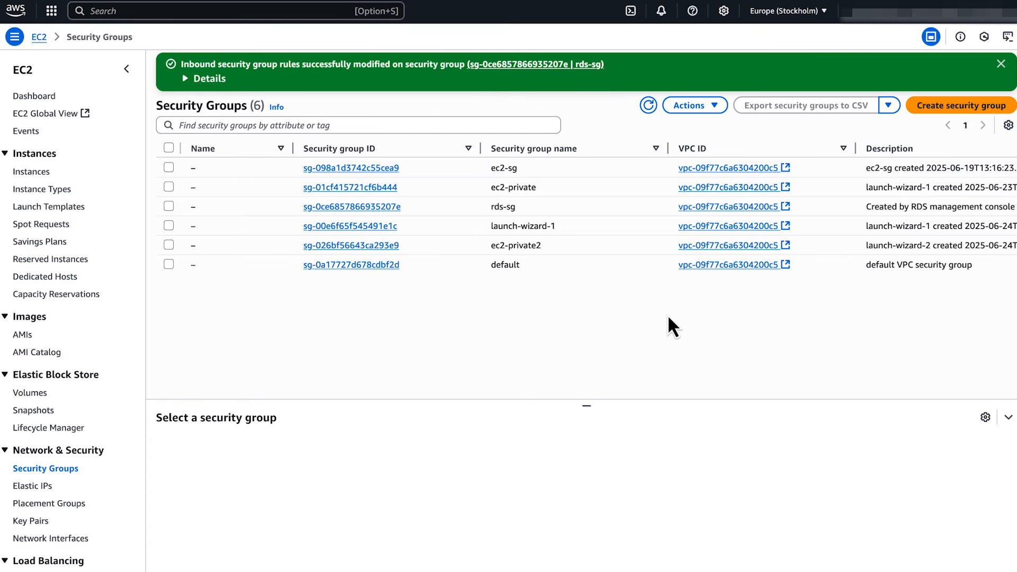
# Step: Go to the VPC console's Endpoints list and start creating a new endpoint
pyautogui.click(228, 10)
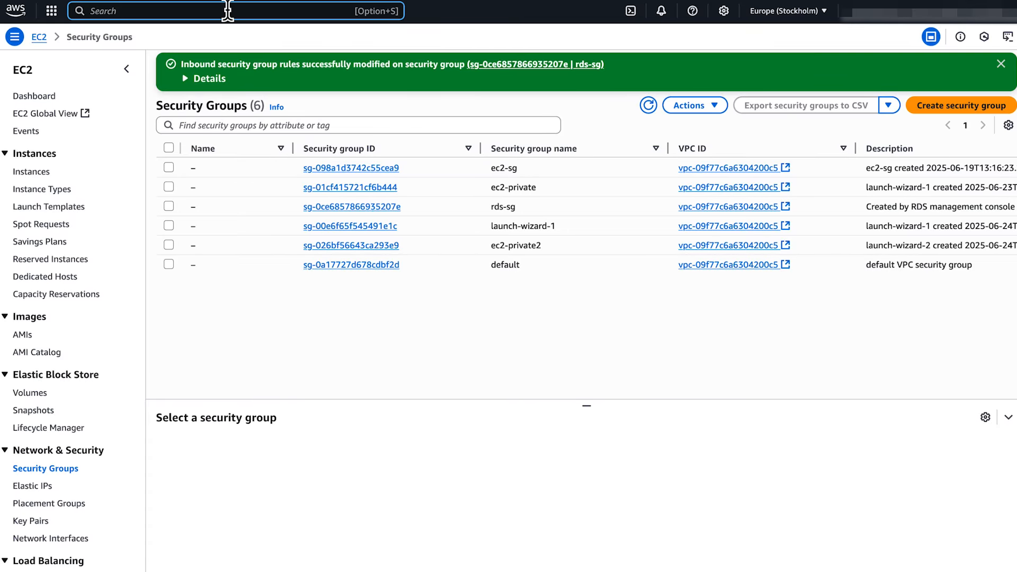
pyautogui.write('vpc')
pyautogui.click(269, 81)
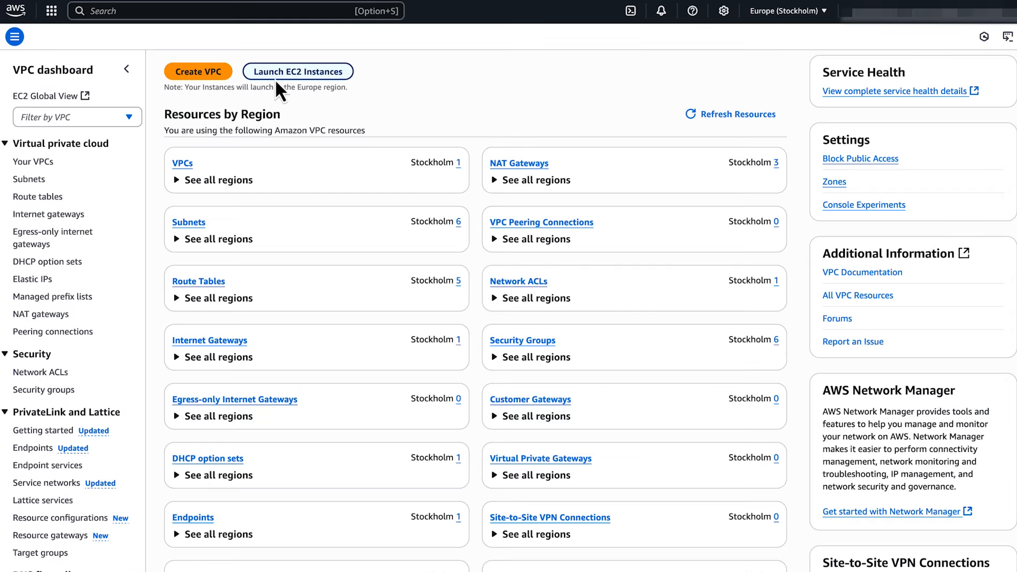
pyautogui.click(33, 447)
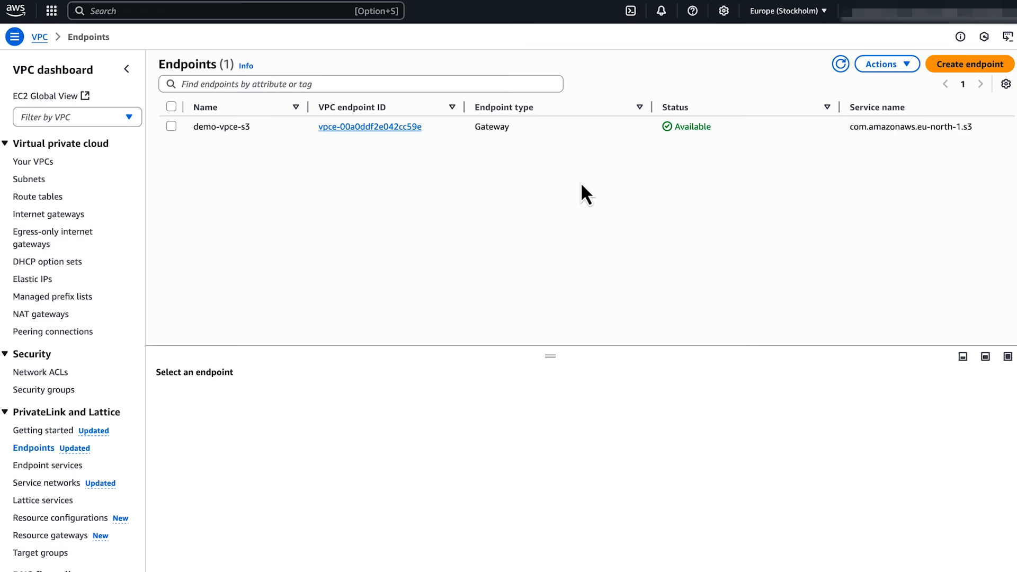
pyautogui.click(954, 66)
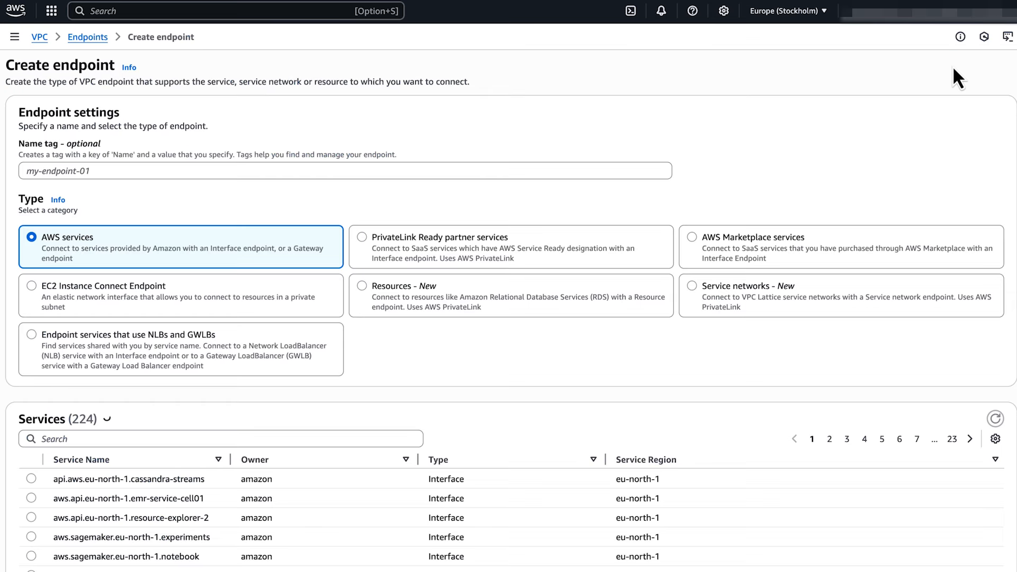
# Step: Name the endpoint ec2-instance-endpoint, type EC2 Instance Connect Endpoint, in the default VPC
pyautogui.click(508, 170)
pyautogui.write('ec2-instance-endpoint')
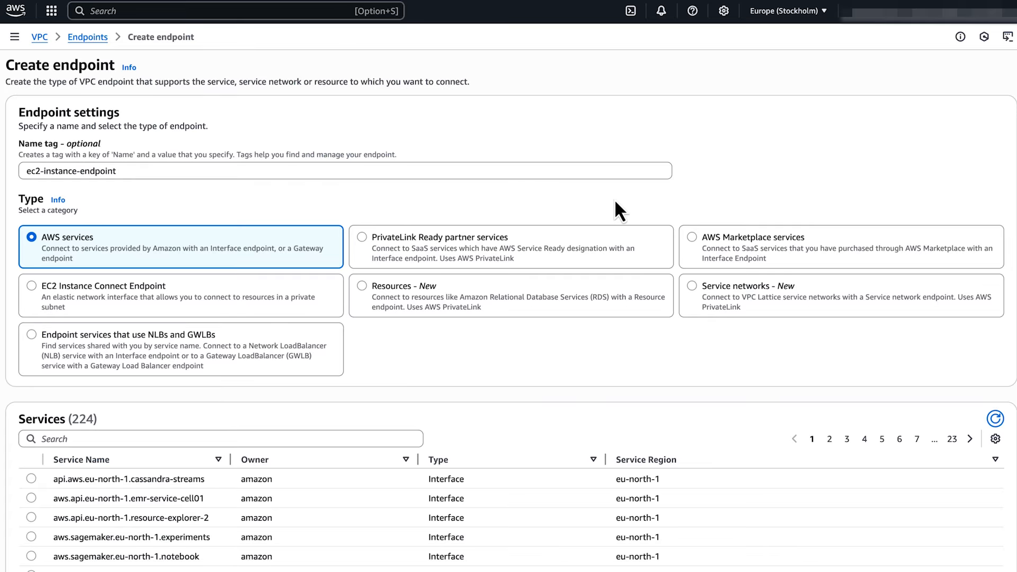
pyautogui.click(268, 298)
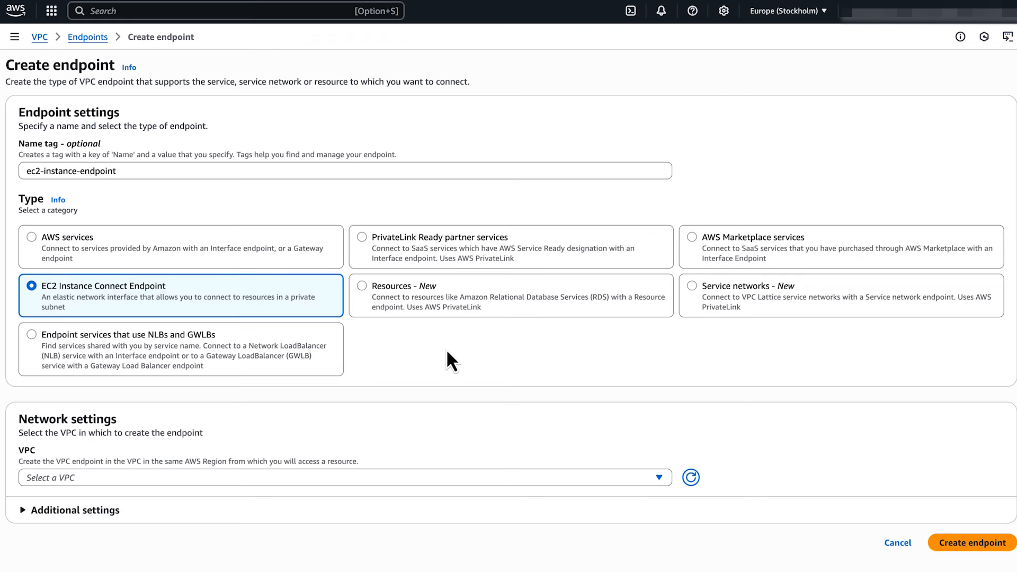
pyautogui.click(641, 481)
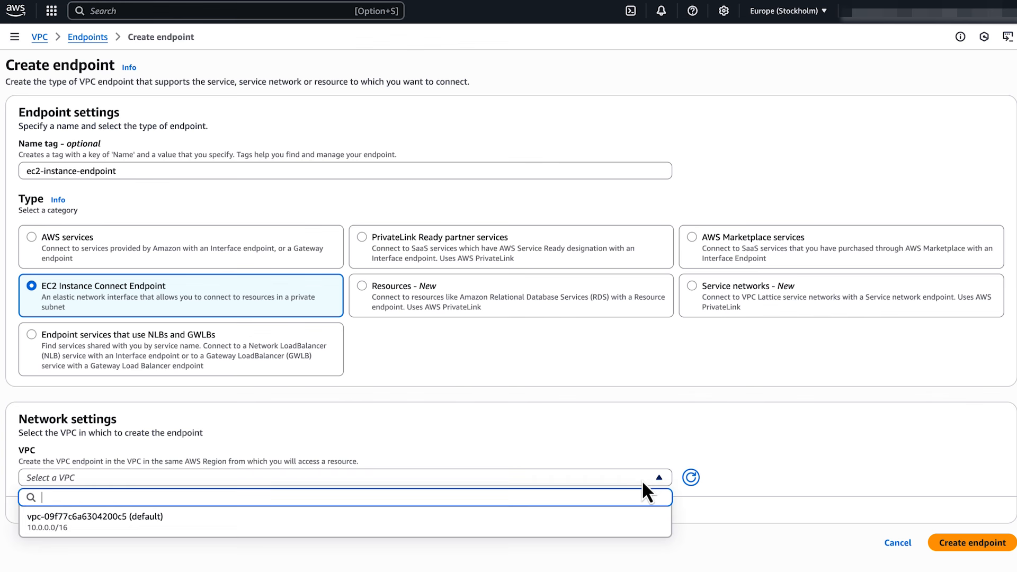
pyautogui.click(577, 527)
pyautogui.scroll(-7, 760, 465)
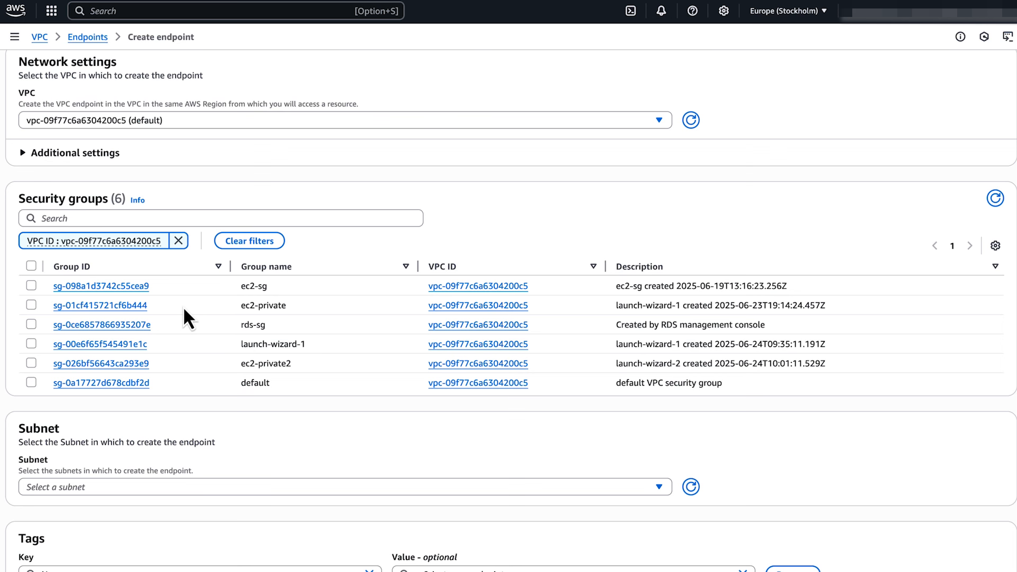
# Step: Attach security group ec2-private, choose subnet demo-subnet-private1-eu-north-1a, and create the endpoint
pyautogui.click(31, 305)
pyautogui.scroll(-2, 340, 443)
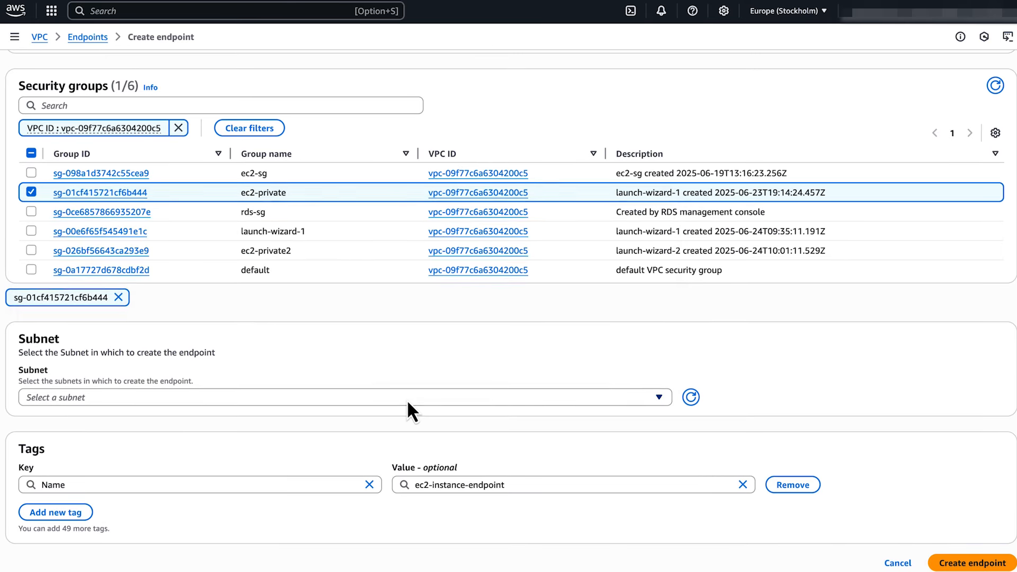
pyautogui.click(409, 403)
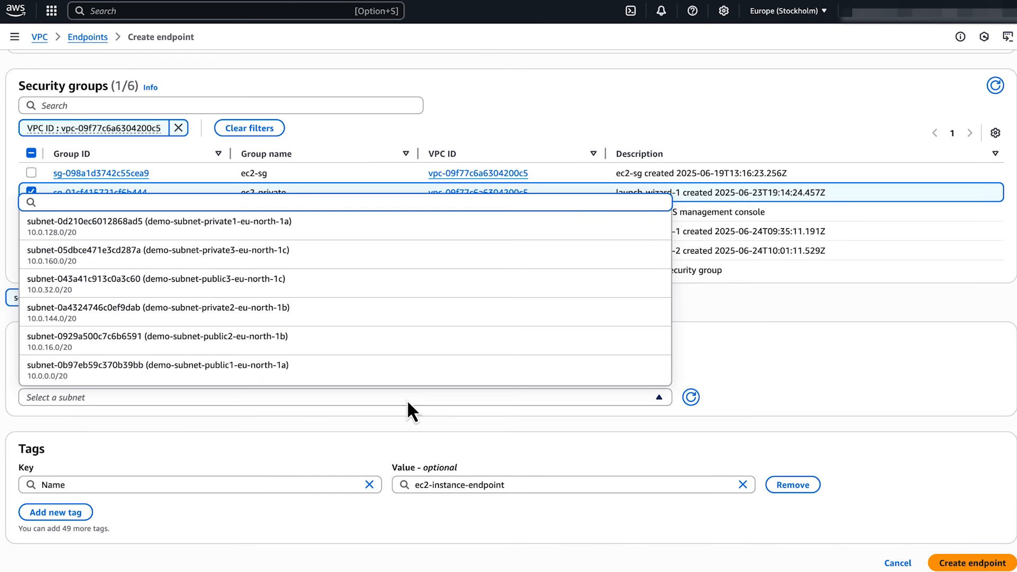
pyautogui.click(434, 231)
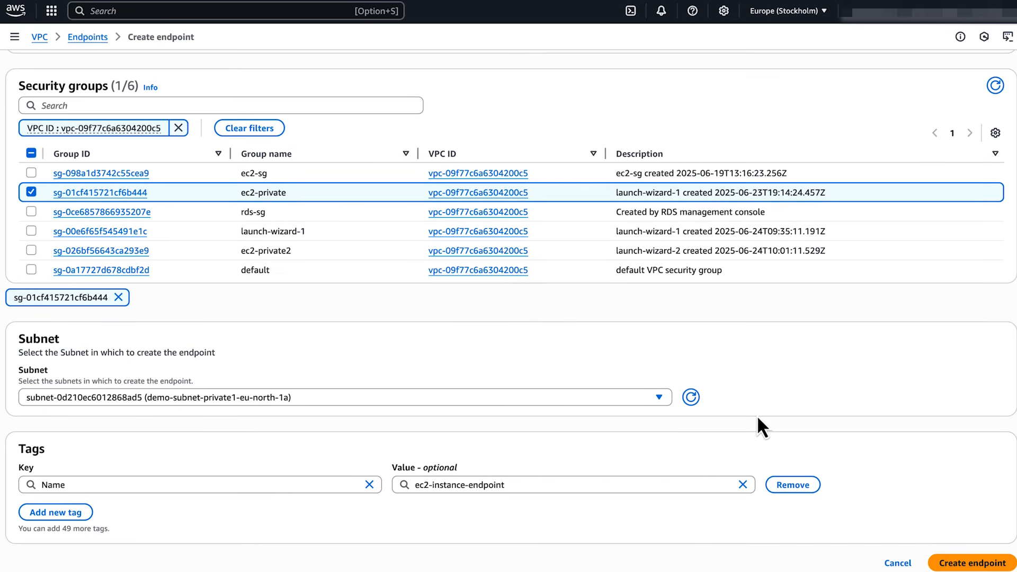
pyautogui.scroll(-1, 818, 443)
pyautogui.click(970, 562)
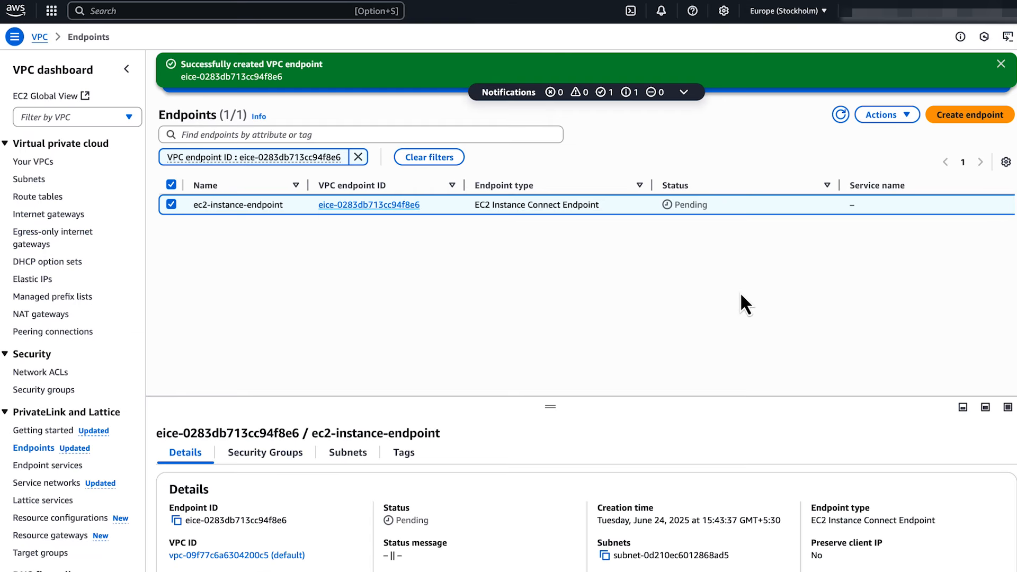
# Step: Refresh the Endpoints list until ec2-instance-endpoint shows Available, then go to Security groups
pyautogui.click(841, 115)
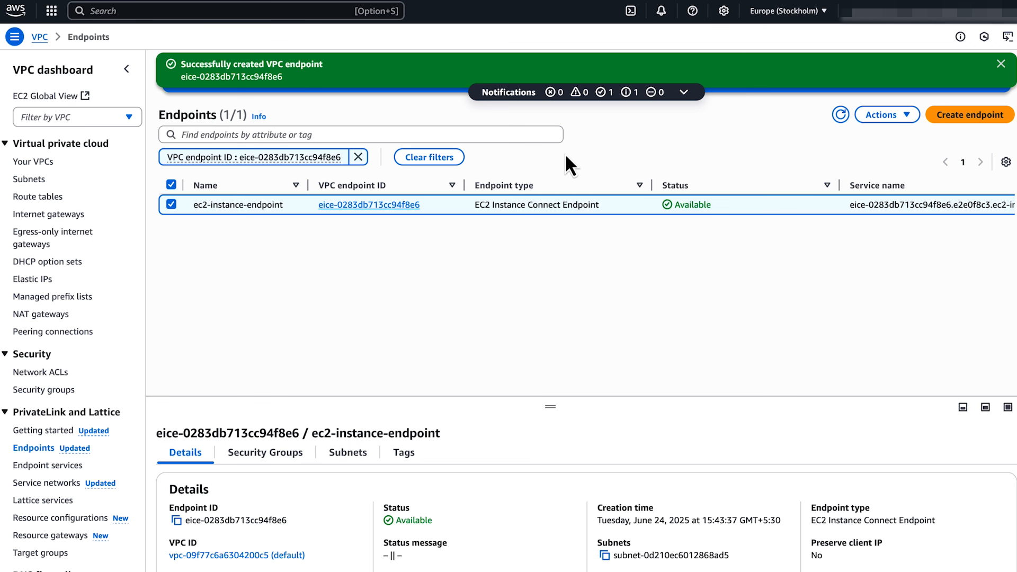
pyautogui.click(61, 391)
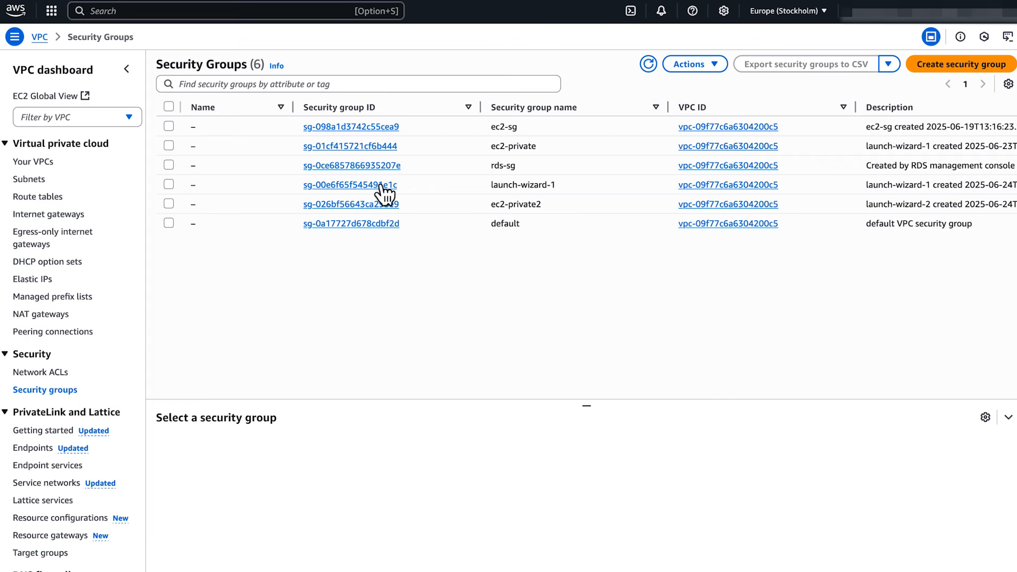
# Step: Add an inbound rule to ec2-private allowing port 22 from ec2-private itself, and save
pyautogui.click(169, 145)
pyautogui.click(689, 64)
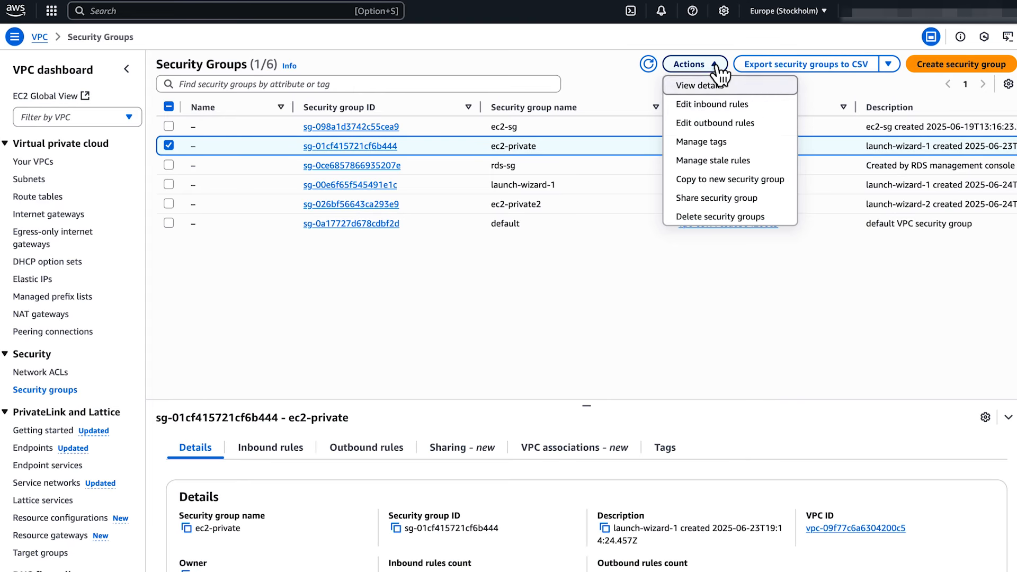
pyautogui.click(758, 105)
pyautogui.click(58, 203)
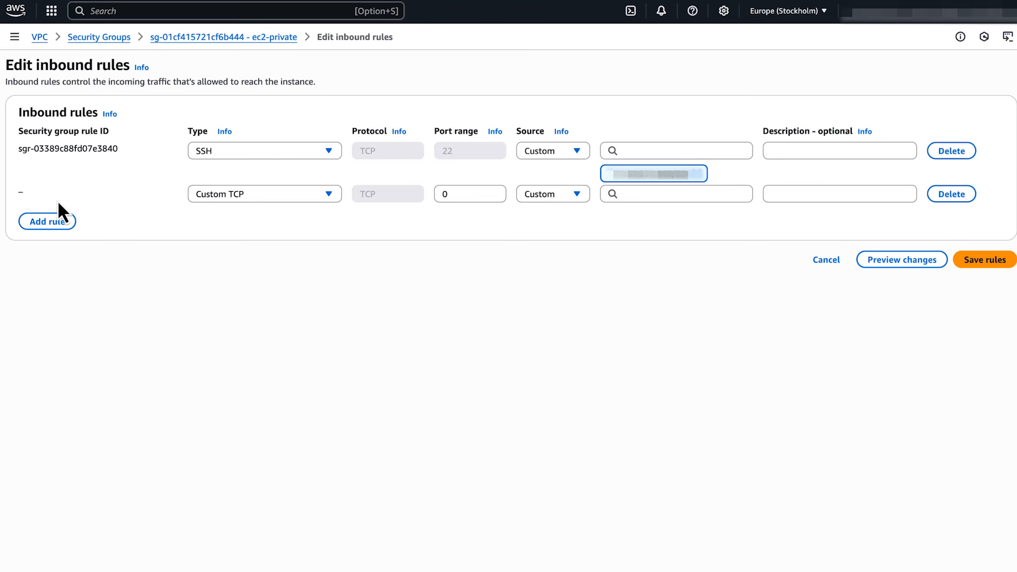
pyautogui.click(462, 195)
pyautogui.press('BackSpace')
pyautogui.write('22')
pyautogui.click(605, 213)
pyautogui.click(643, 194)
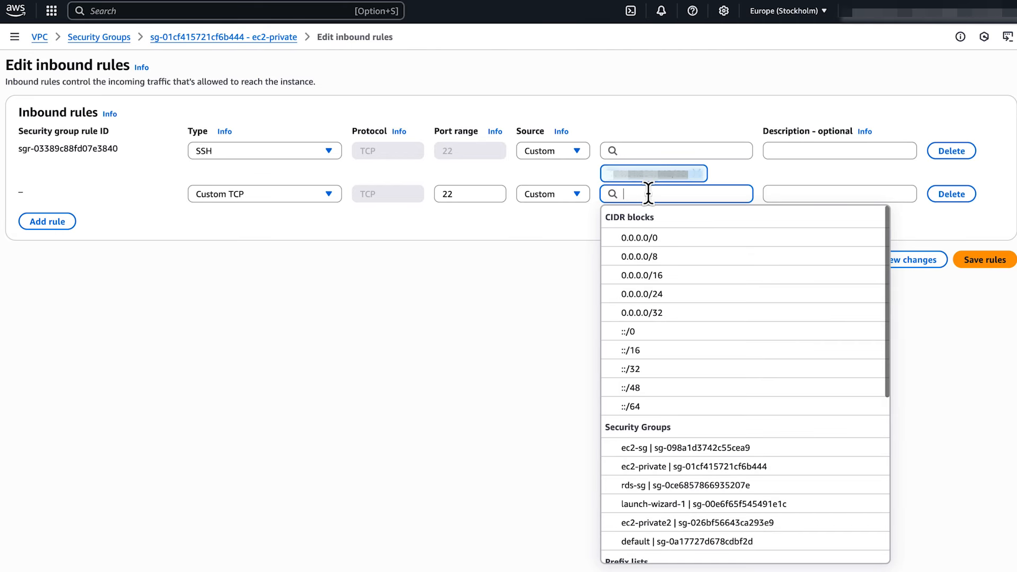
pyautogui.click(794, 467)
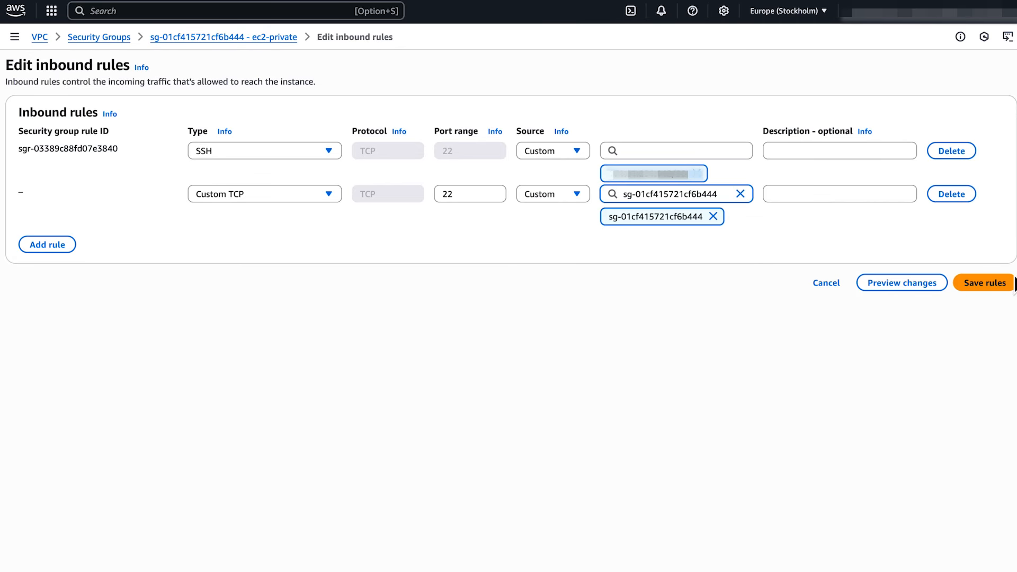
pyautogui.click(1005, 283)
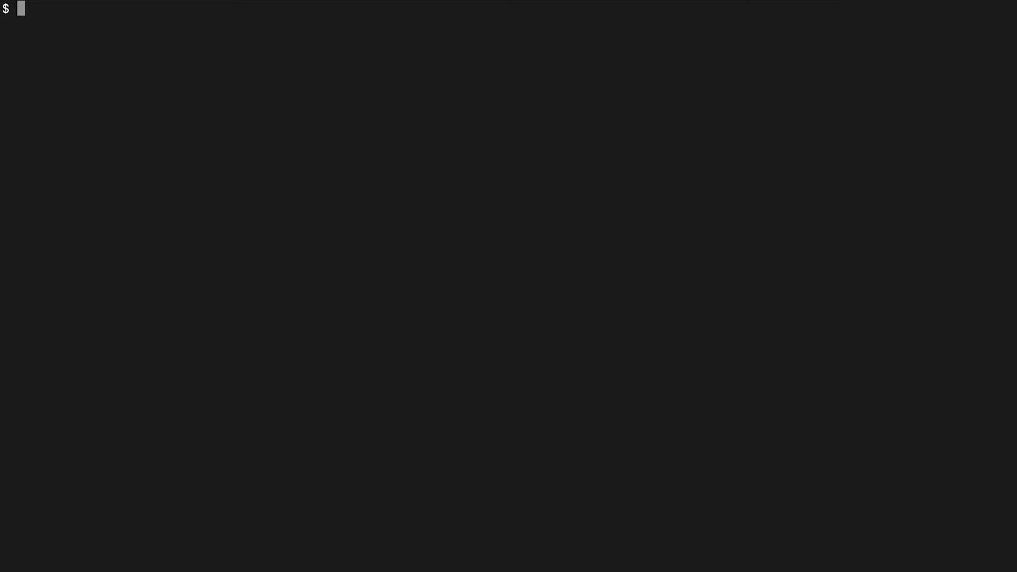
# Step: Open the Instance Connect tunnel on port 8888, then SSH in with port forwarding, accepting the host key
pyautogui.write('aws ec2-instance-connect open-tunnel --instance-id i-046dcce4cb70eefdb --local-port 8888')
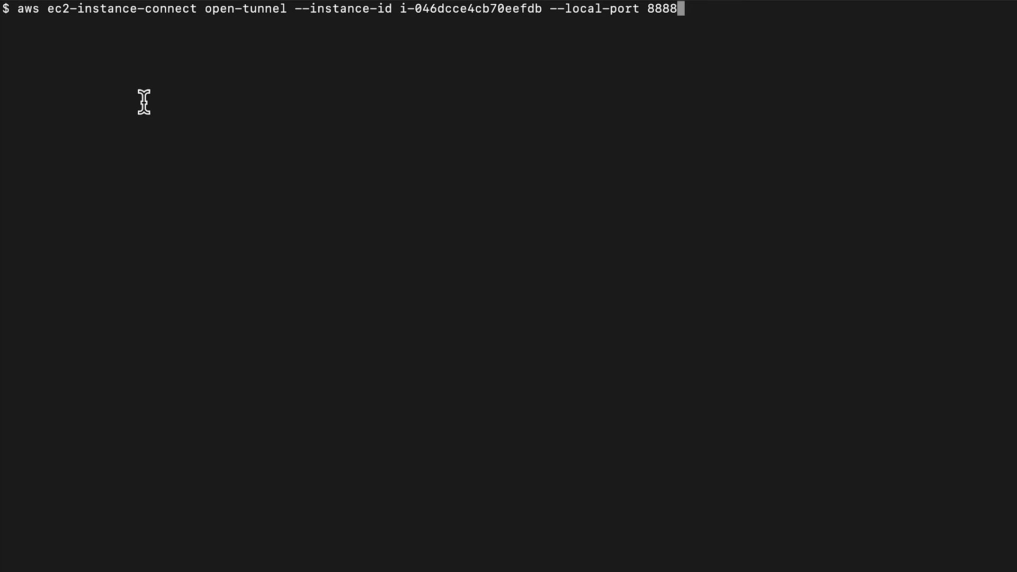
pyautogui.press('Return')
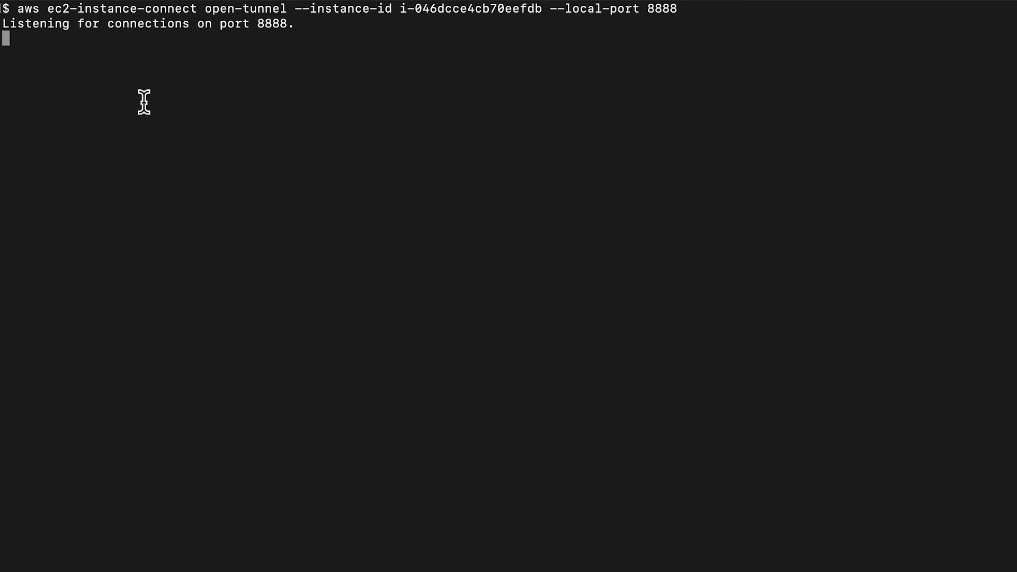
pyautogui.press('super+t')
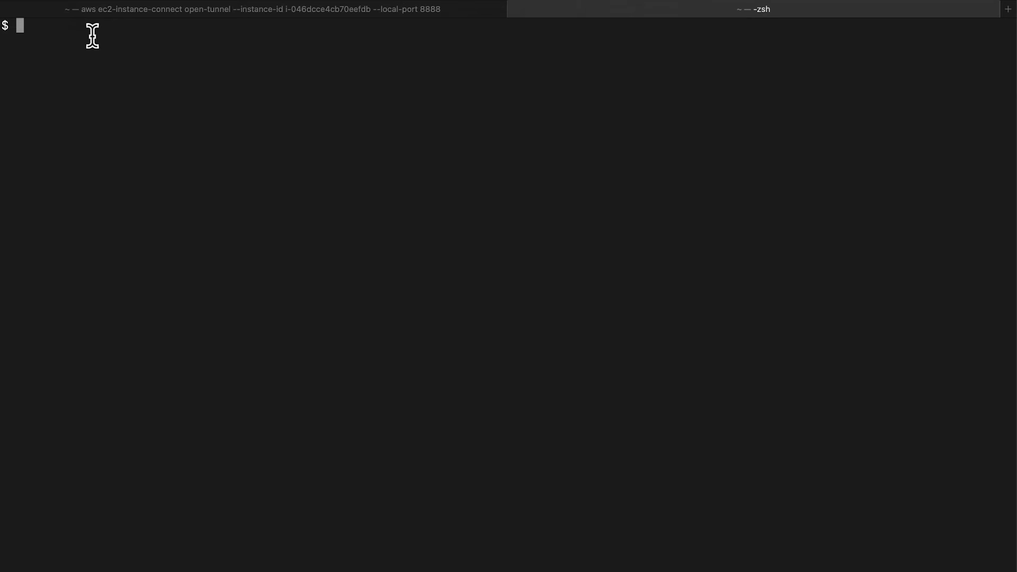
pyautogui.write('ssh -i ec2-linux.pem ec2-user@localhost -p 8888 -L 3306:mysql-database.cn4qe6sk606q.eu-north-1.rds.amazonaws.com:3306')
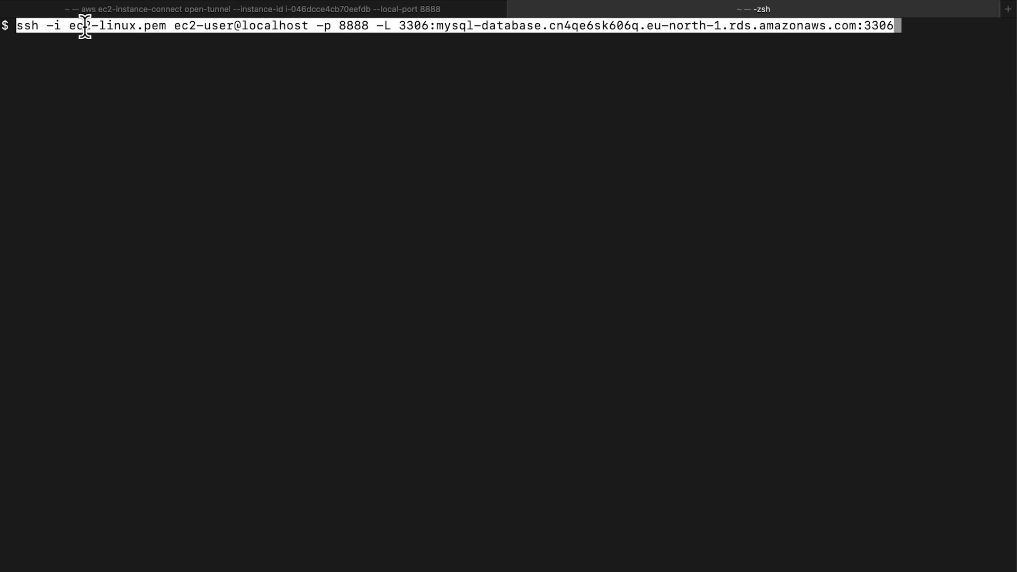
pyautogui.press('Return')
pyautogui.write('yes')
pyautogui.press('Return')
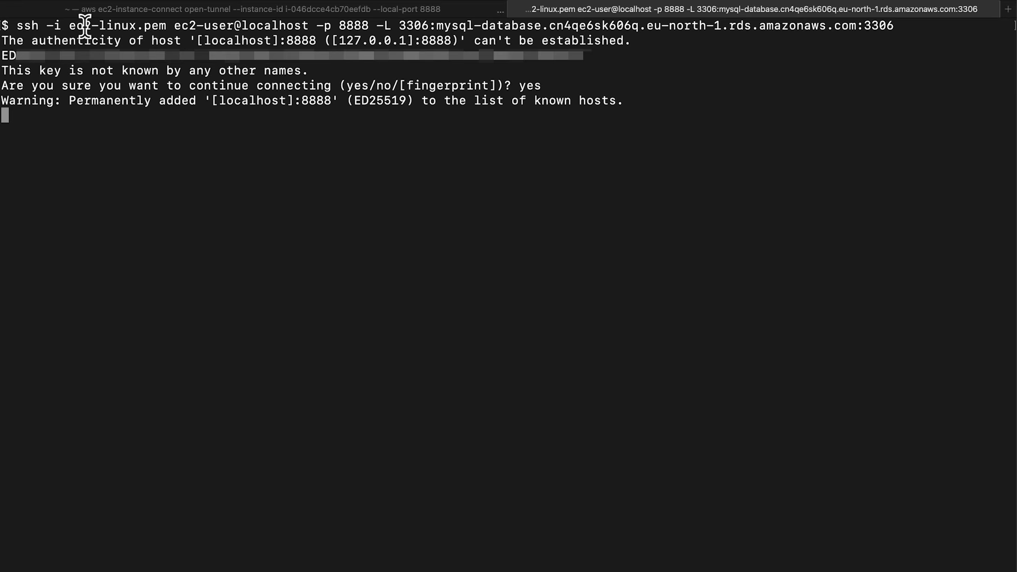
# Step: Log into the RDS MySQL database as admin with the mysql command
pyautogui.press('Return')
pyautogui.press('Return')
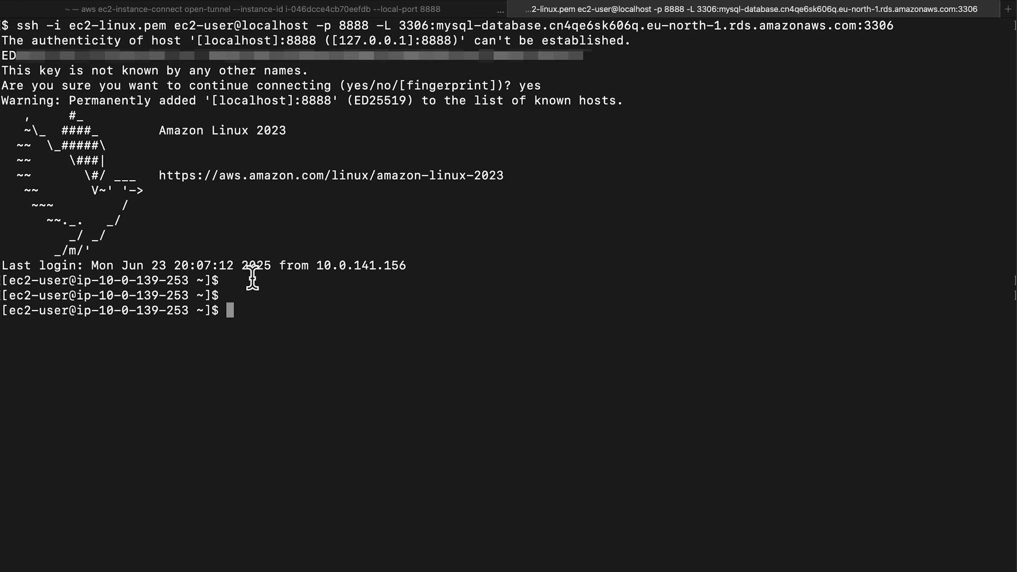
pyautogui.write('mysql -h mysql-database.cn4qe6sk606q.eu-north-1.rds.amazonaws.com -P 3306 -u admin -p')
pyautogui.press('Right')
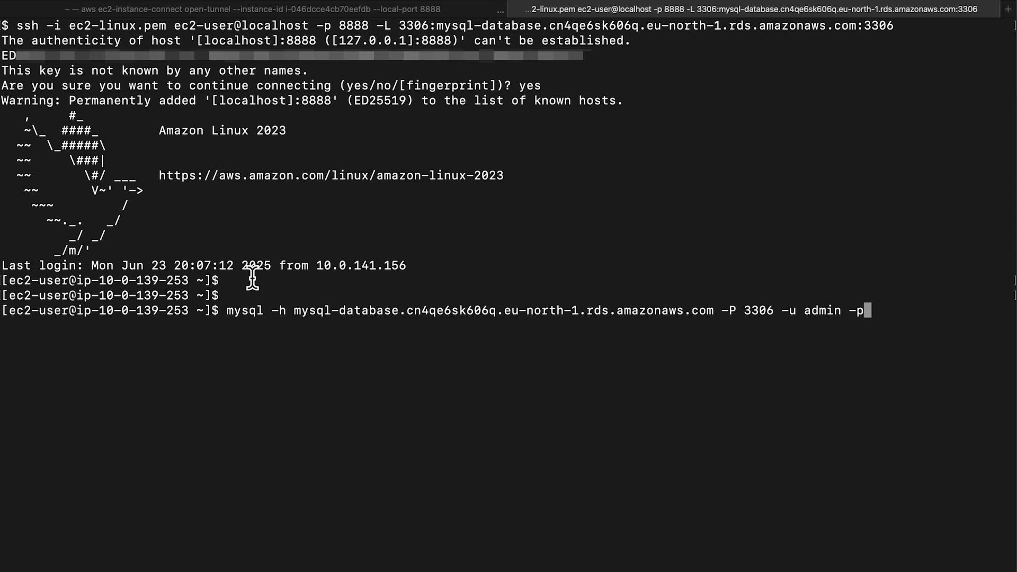
pyautogui.press('Return')
pyautogui.press('Return')
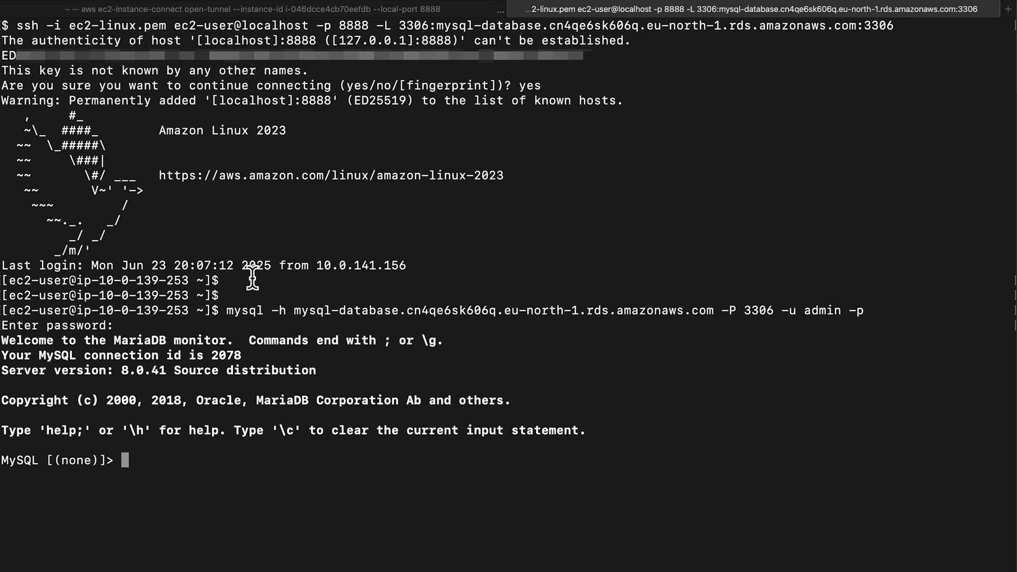